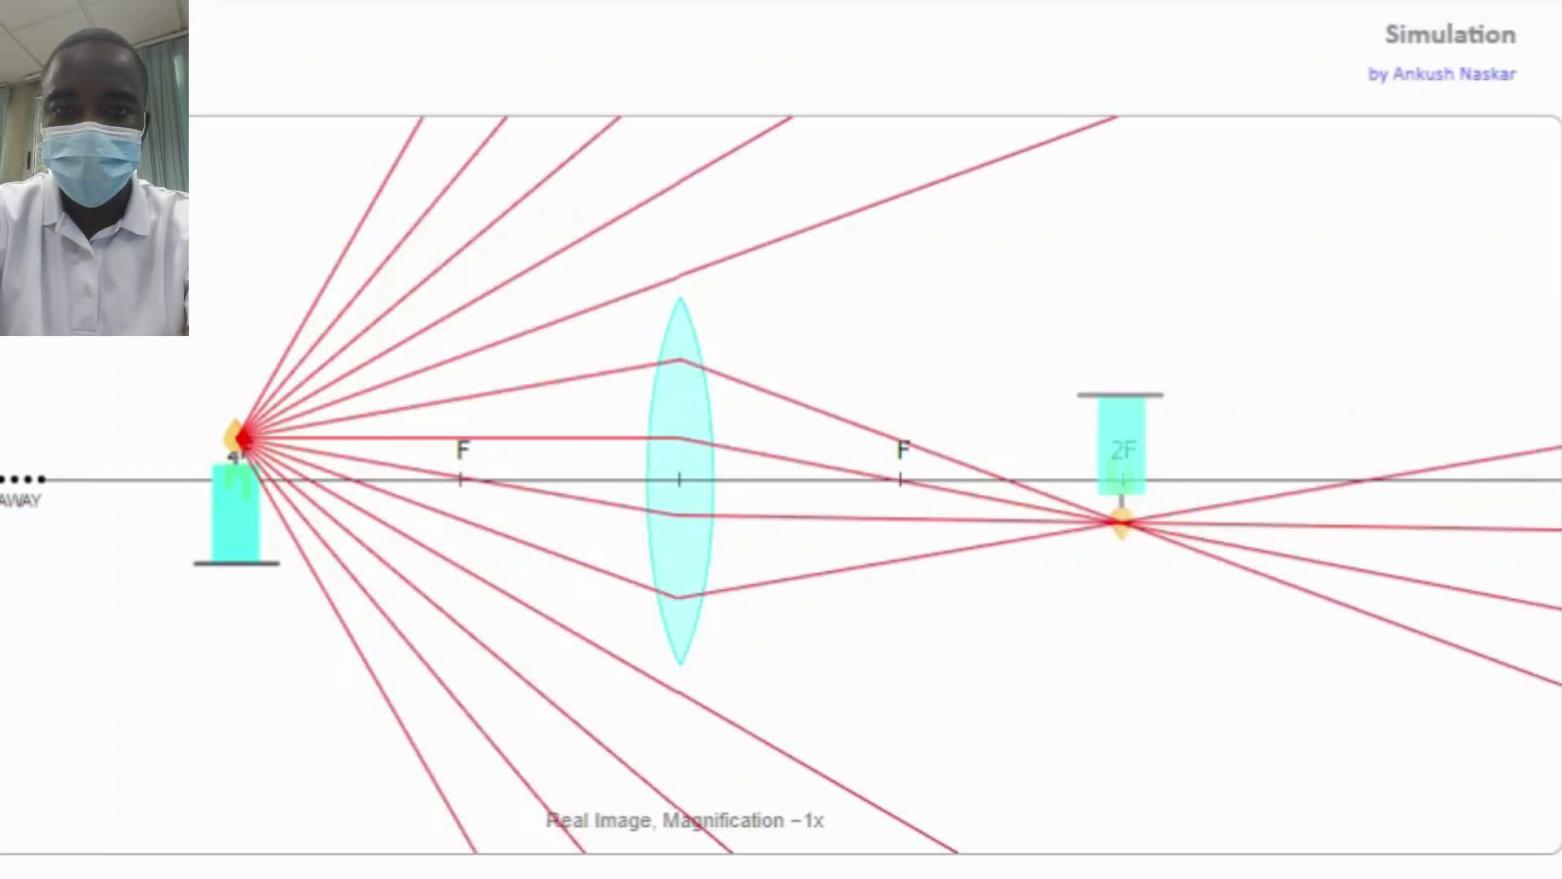
Slide the candle to F, between 2F and F, onto 2F, beyond 2F, then off the left edge.
left_click_drag(239, 444, 432, 462)
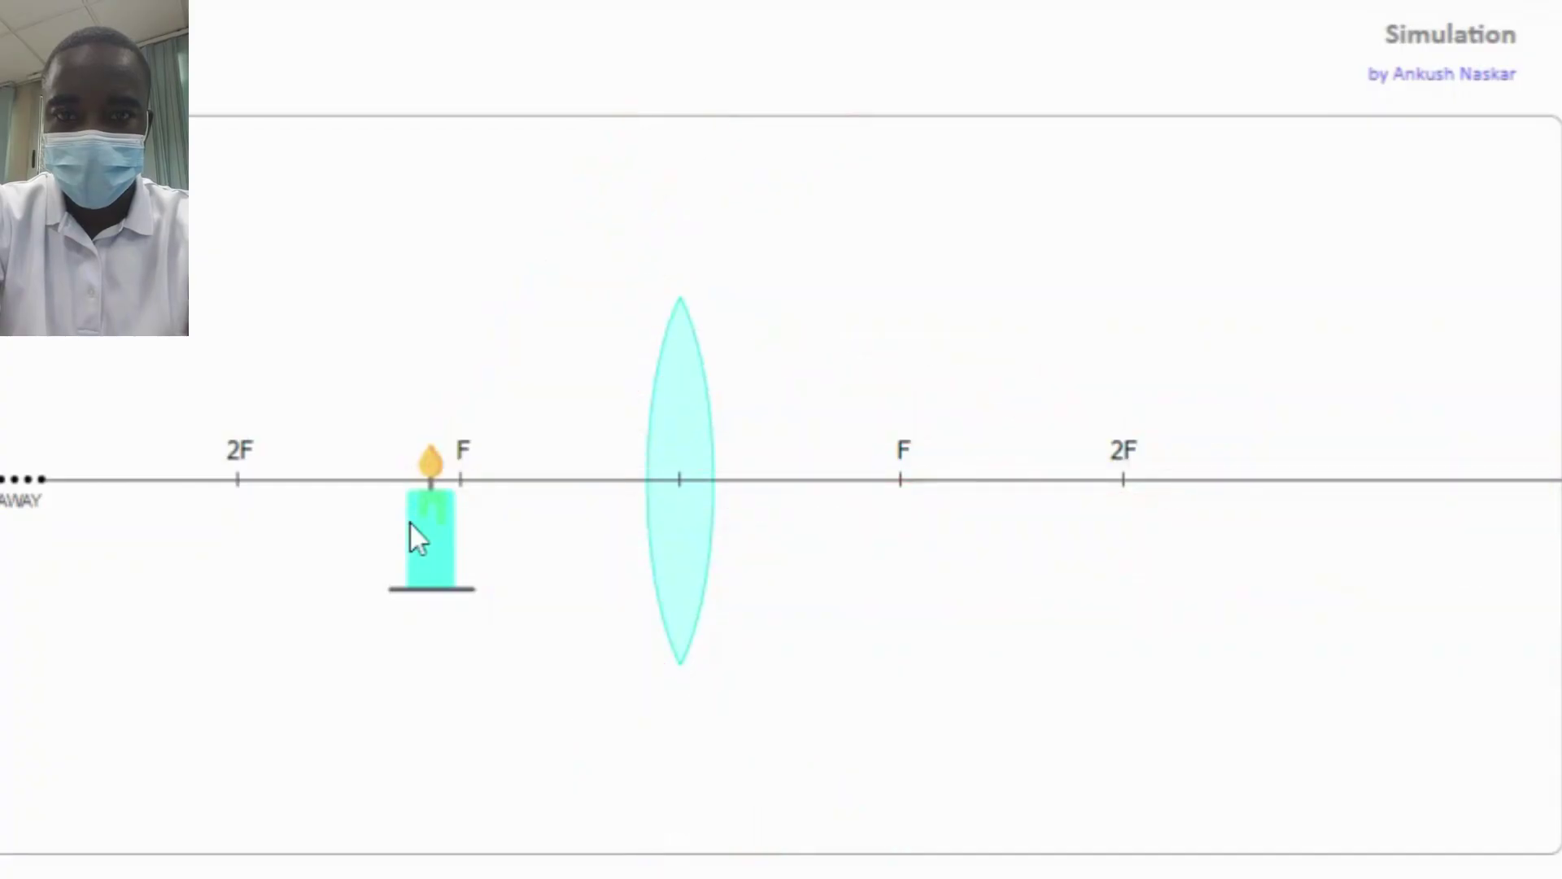
left_click_drag(409, 524, 354, 501)
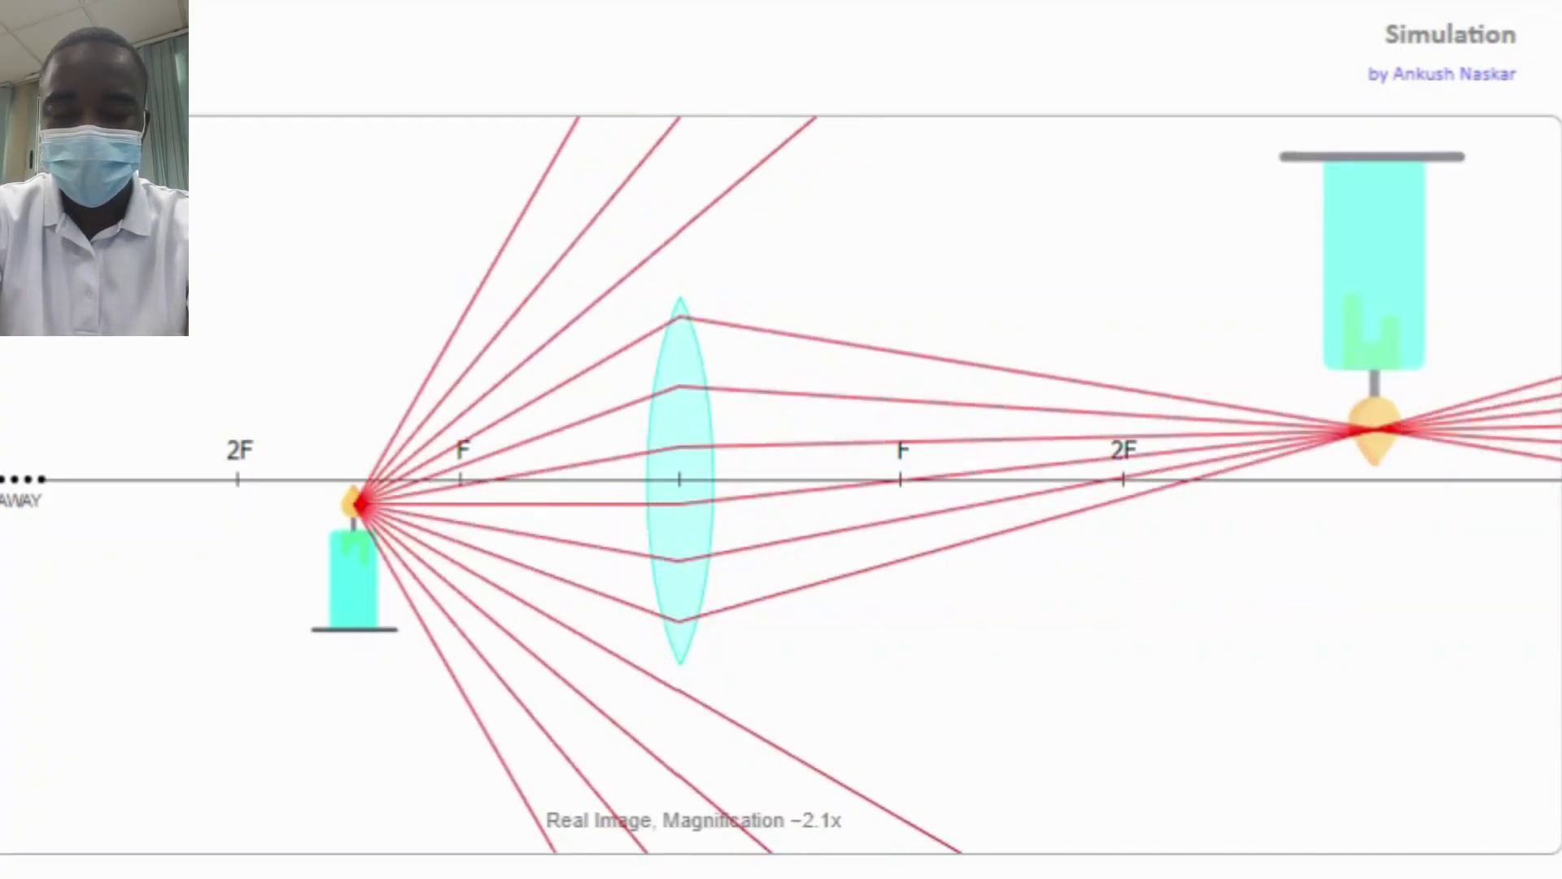
left_click_drag(354, 570, 236, 529)
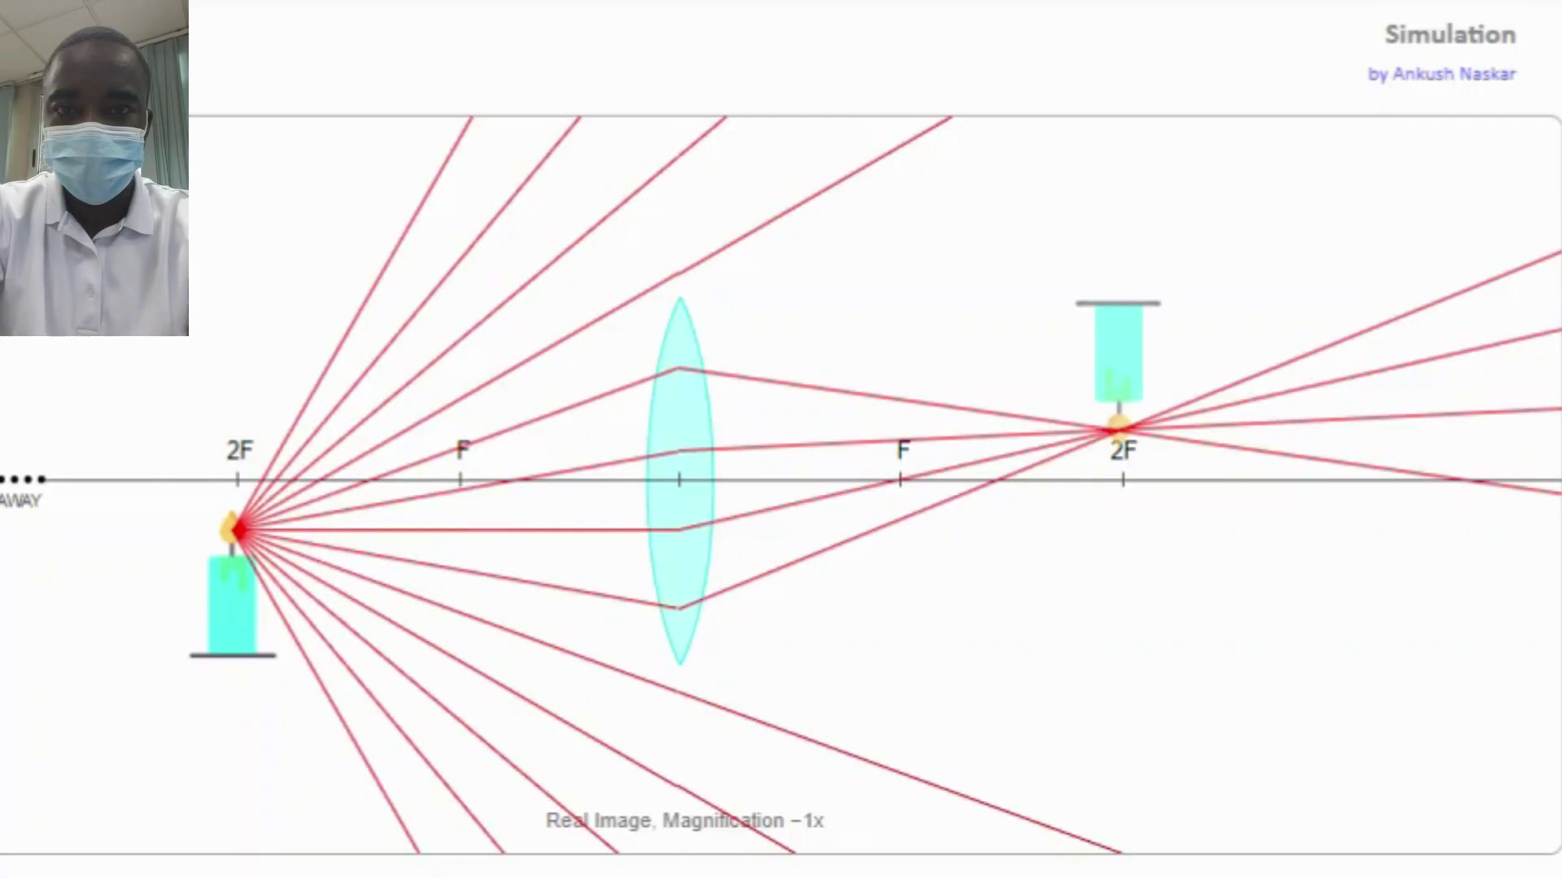
left_click_drag(228, 611, 26, 527)
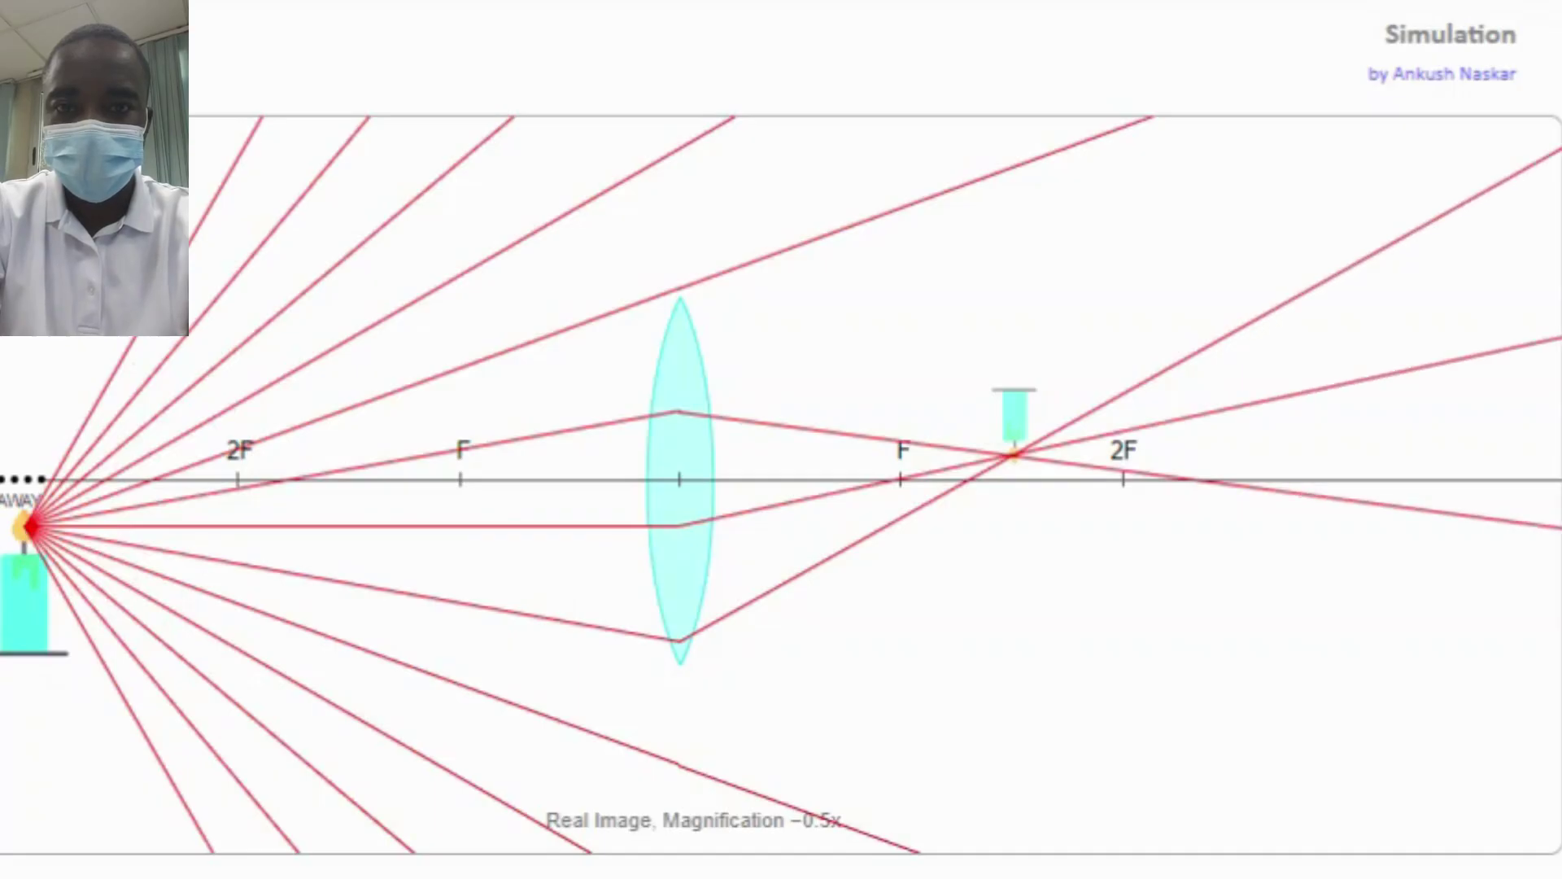
left_click_drag(10, 617, 0, 718)
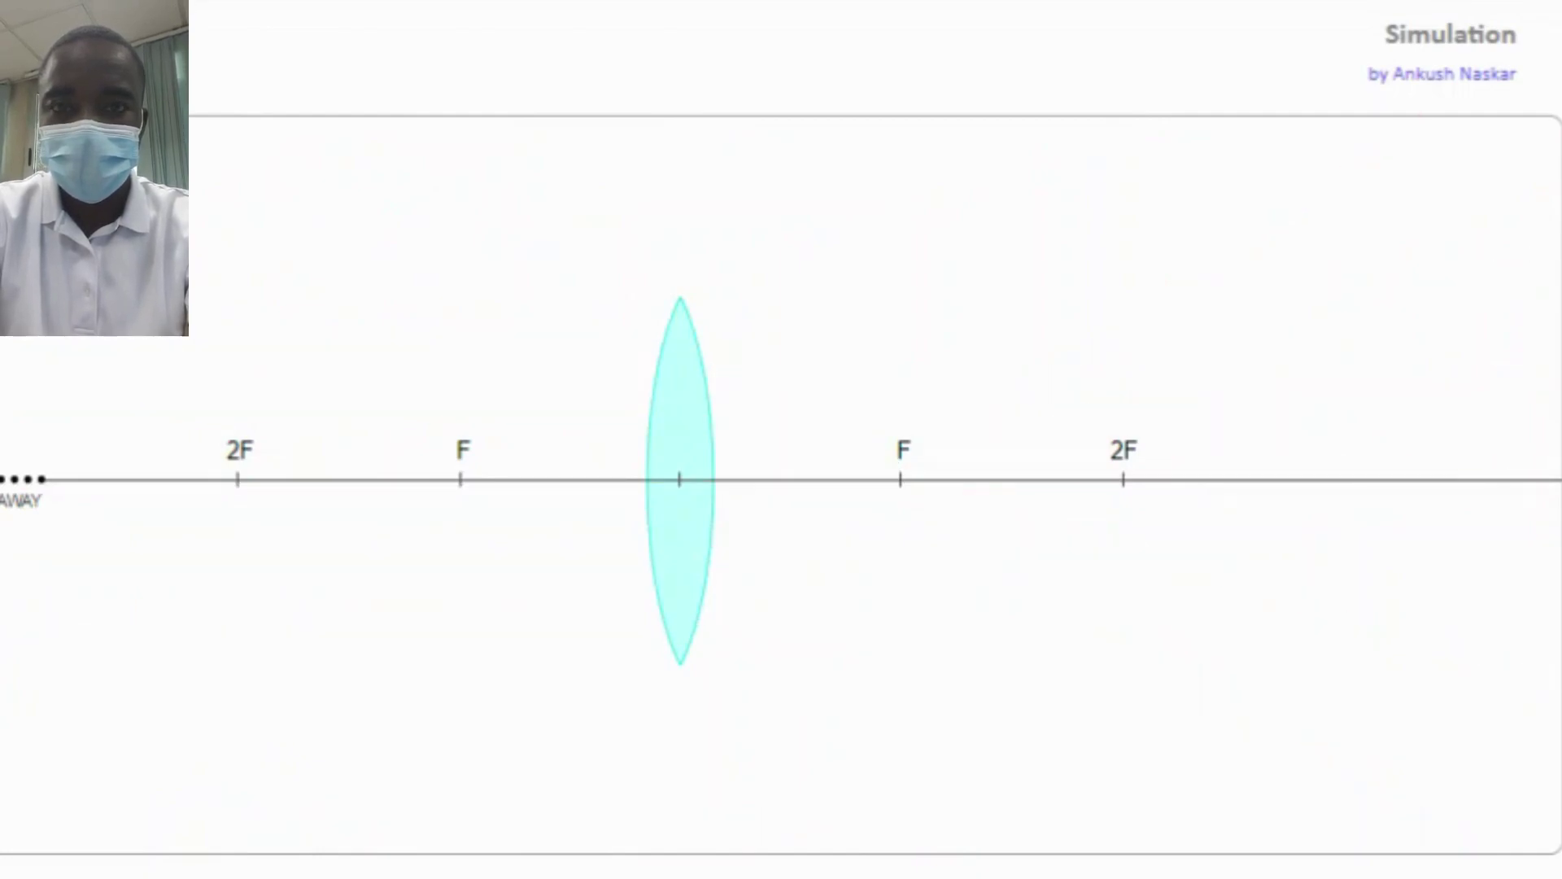
Bring the candle back in at F, then step it leftward and settle it on the left 2F mark.
left_click_drag(49, 500, 462, 495)
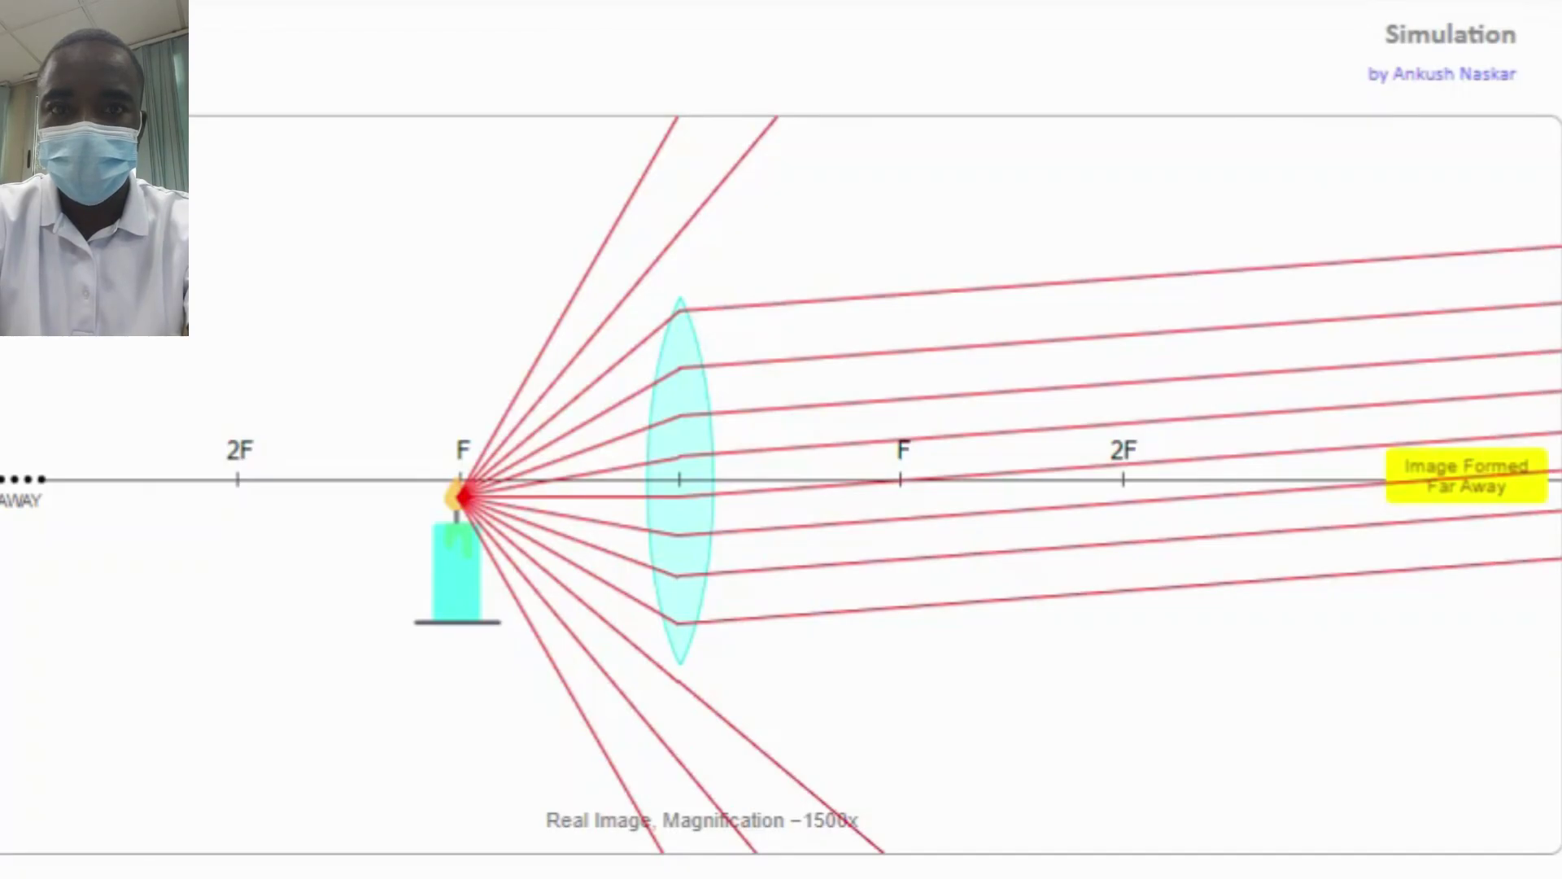
left_click_drag(461, 563, 365, 495)
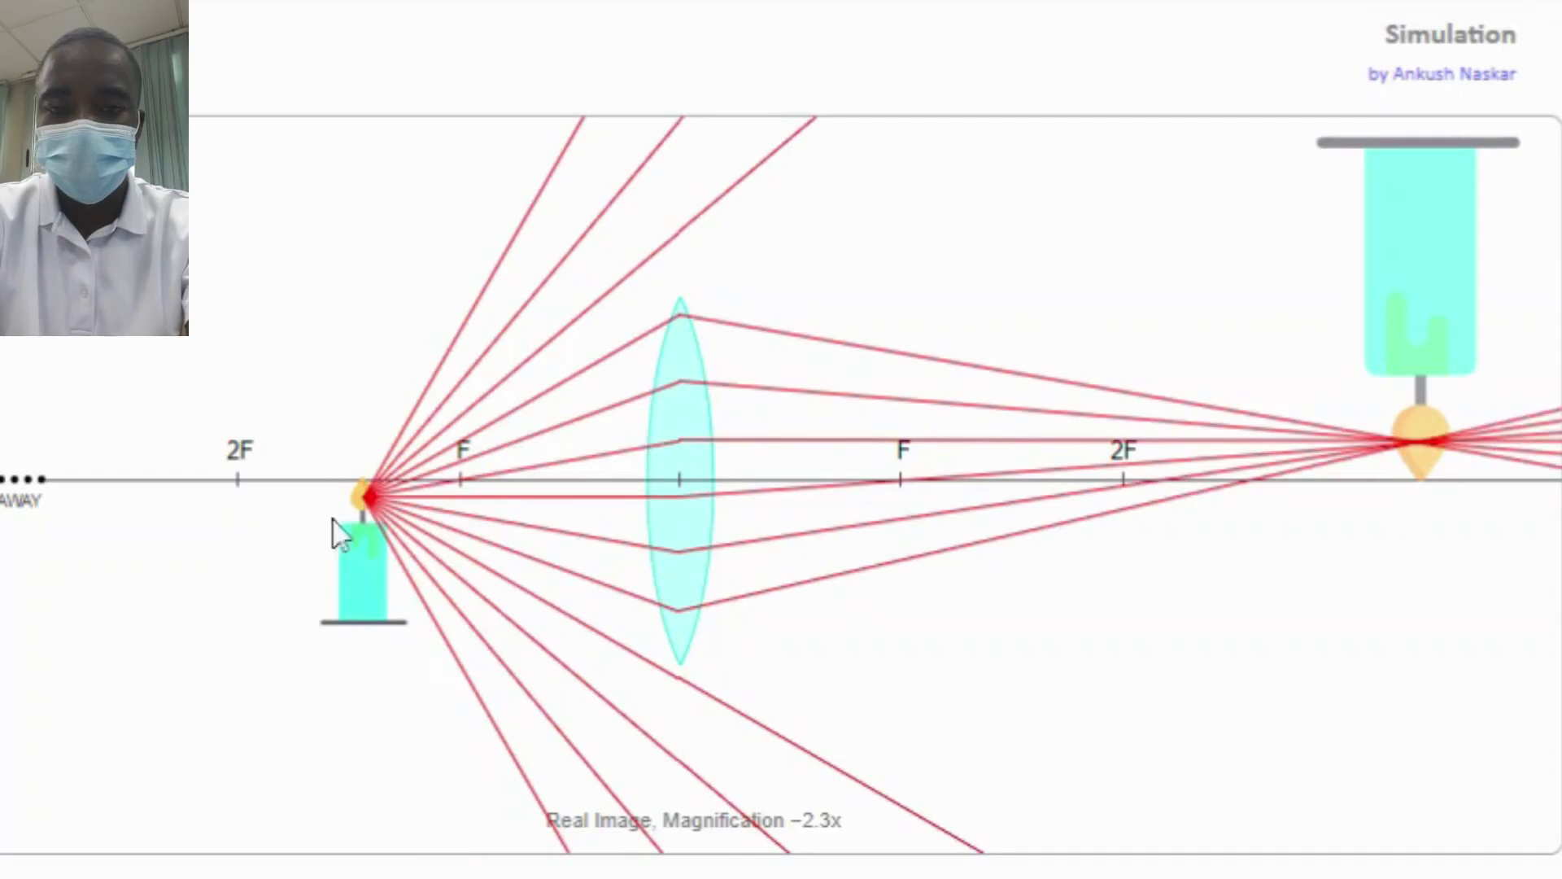
left_click_drag(378, 570, 292, 495)
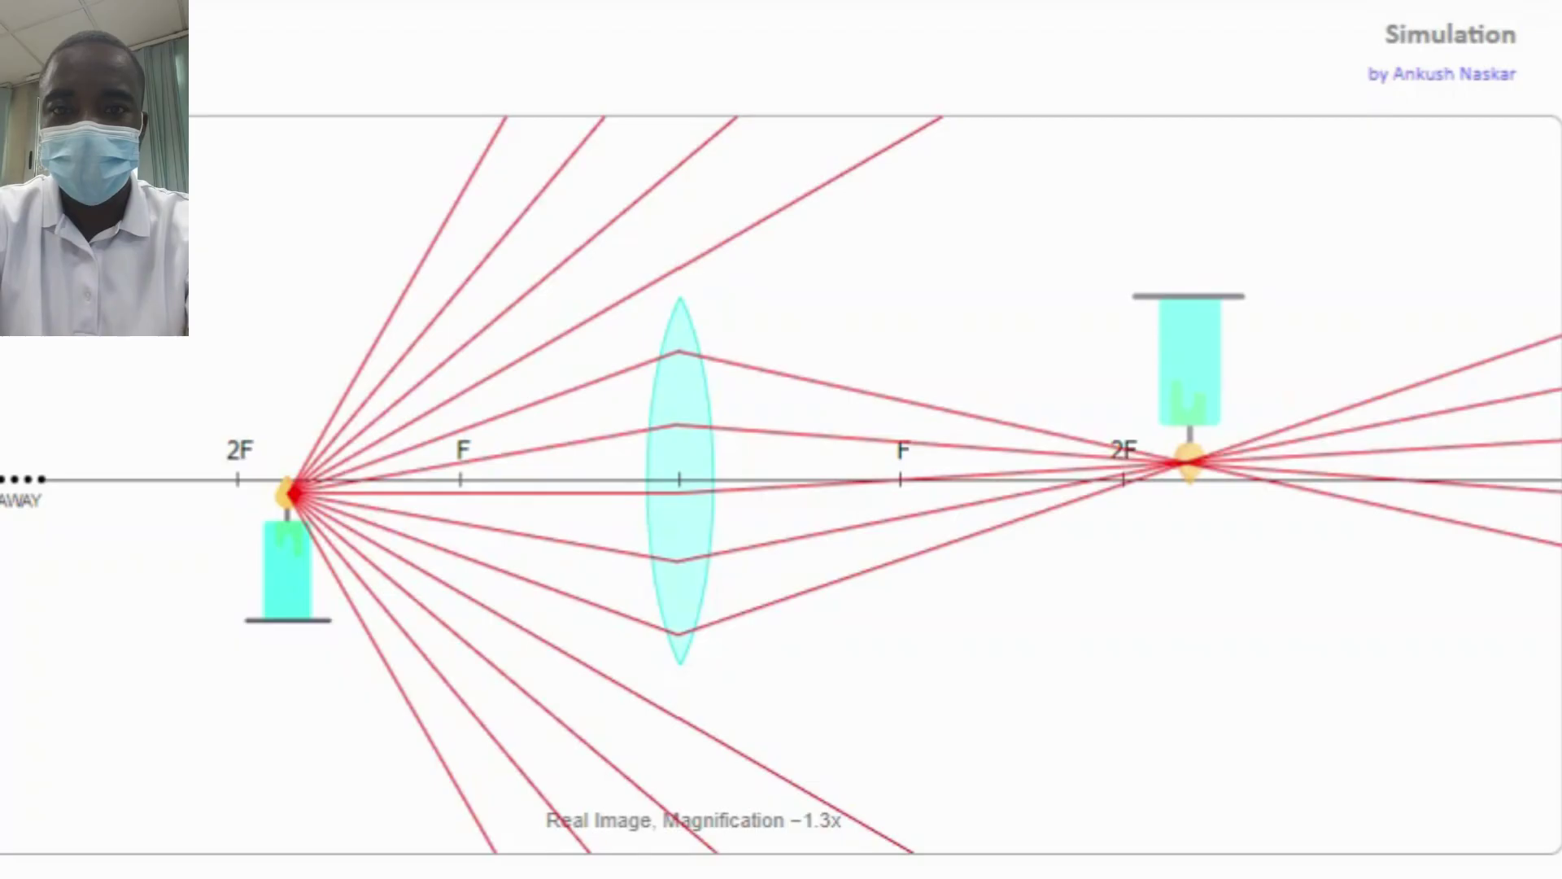
left_click_drag(285, 558, 233, 524)
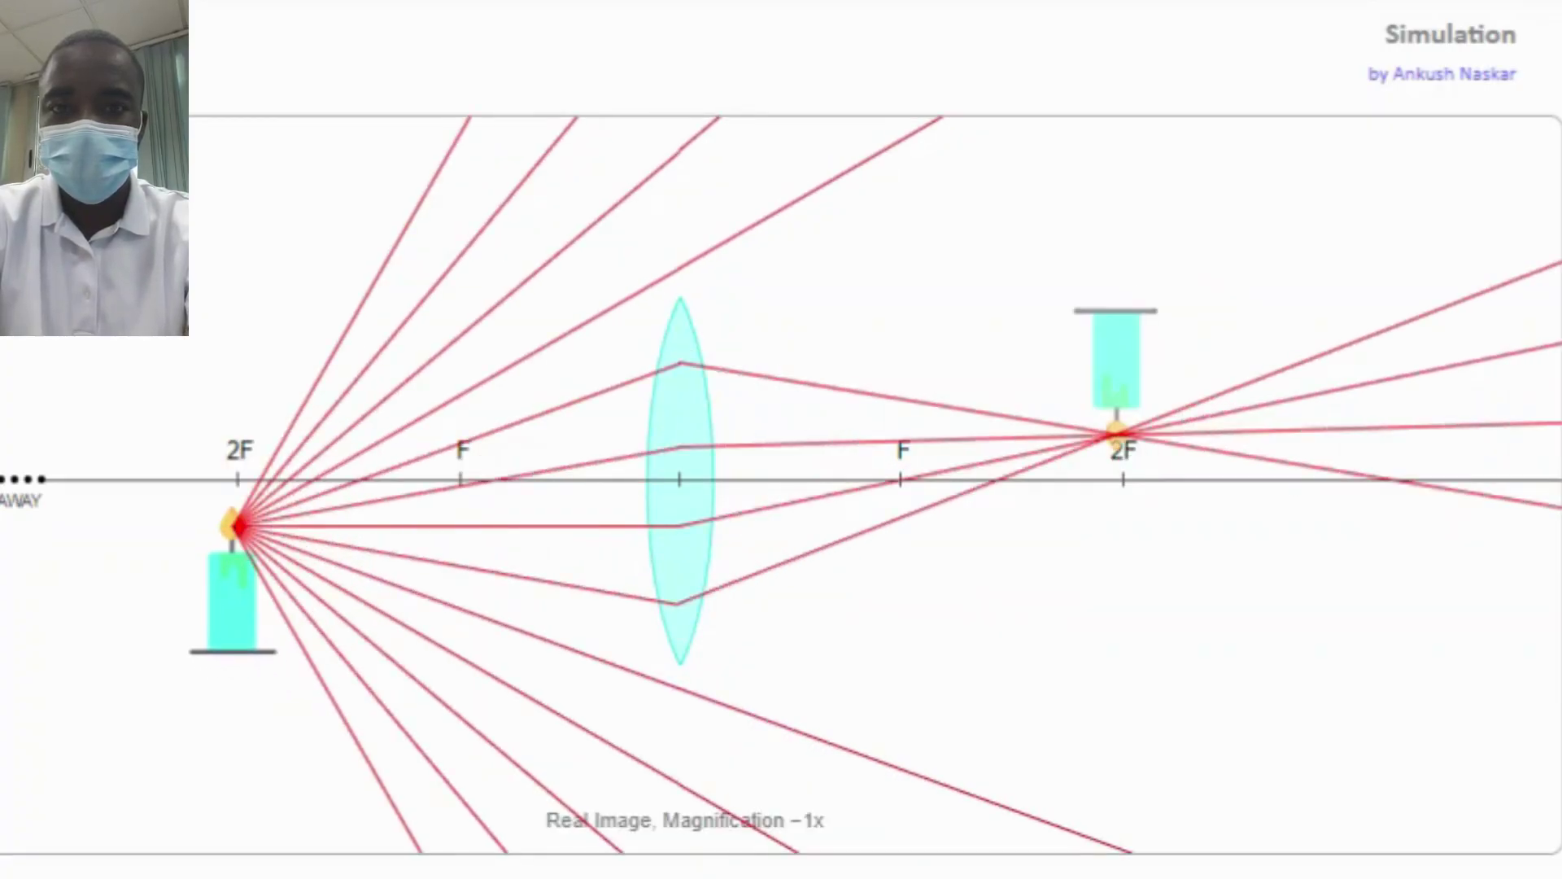
left_click_drag(229, 558, 241, 517)
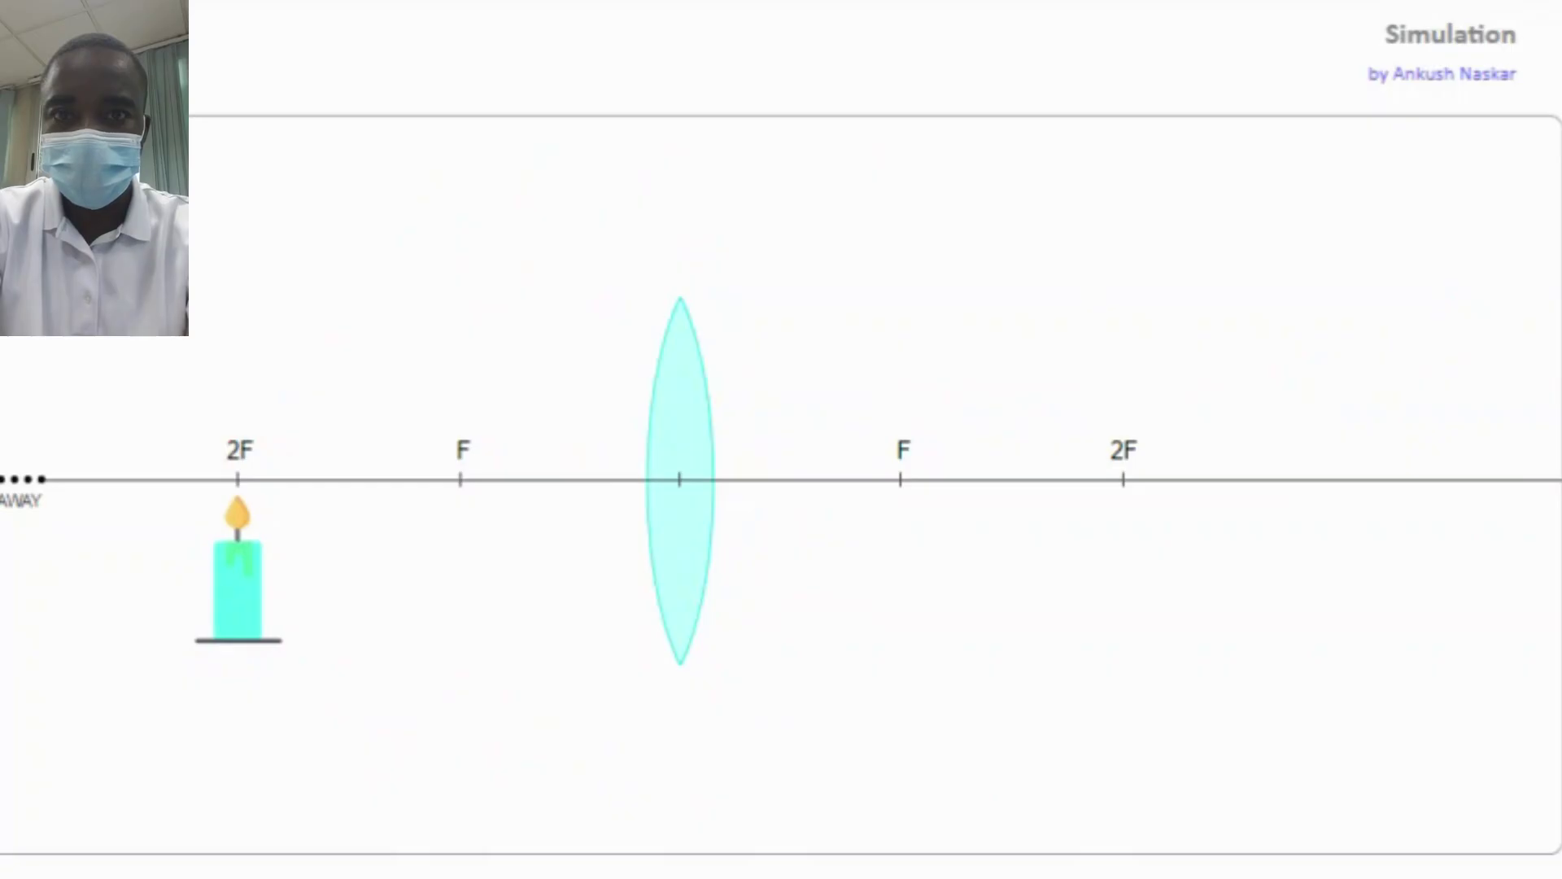
Redraw the rays, then swing the candle to the far left end and back toward 2F.
left_click(240, 514)
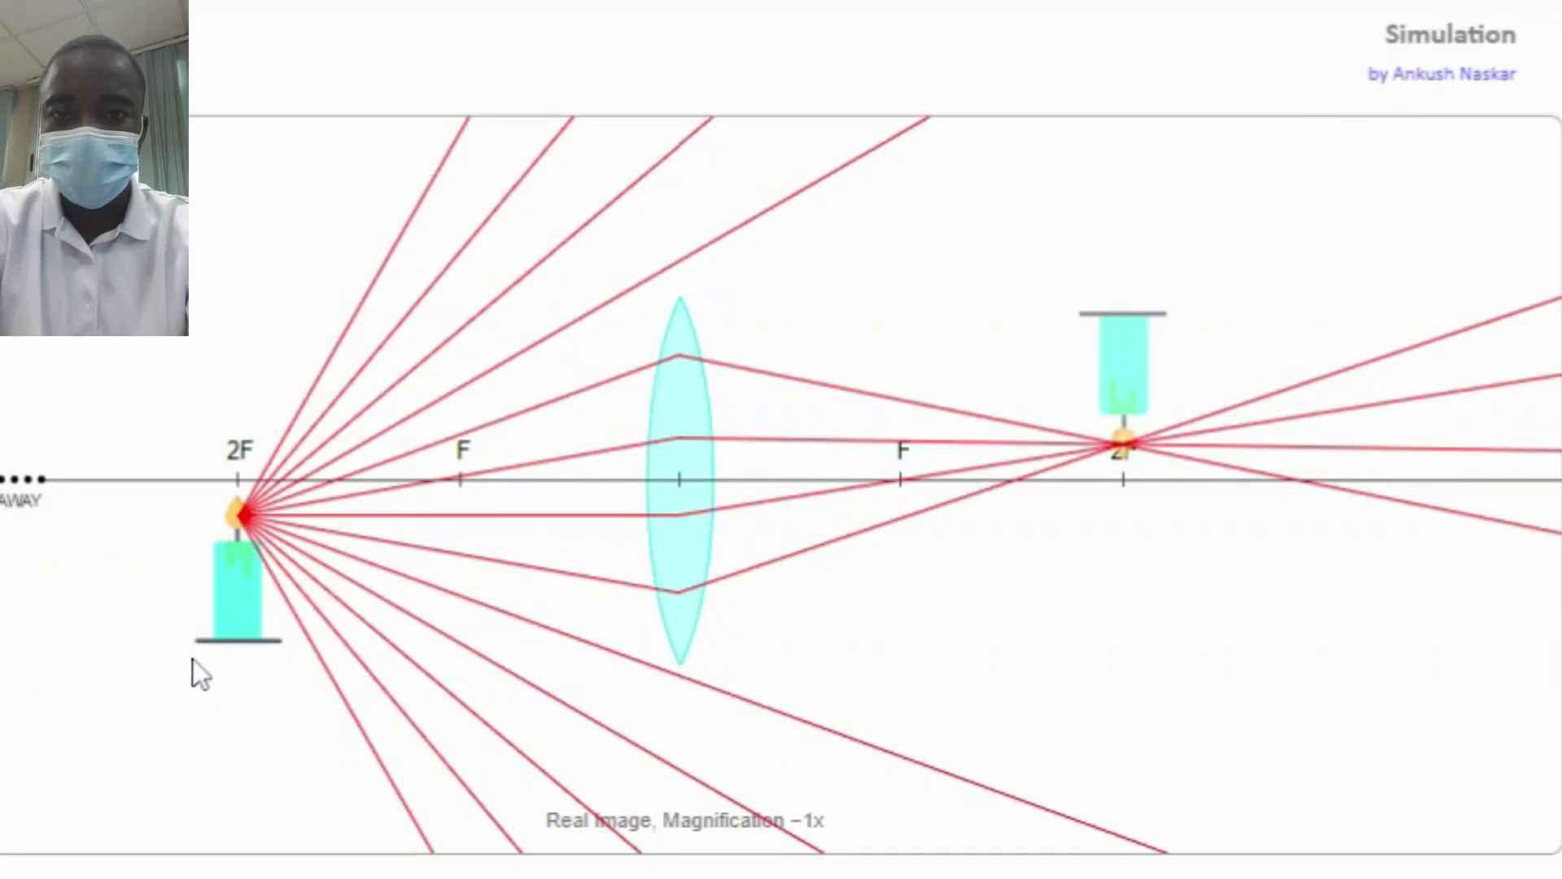
left_click_drag(220, 644, 4, 497)
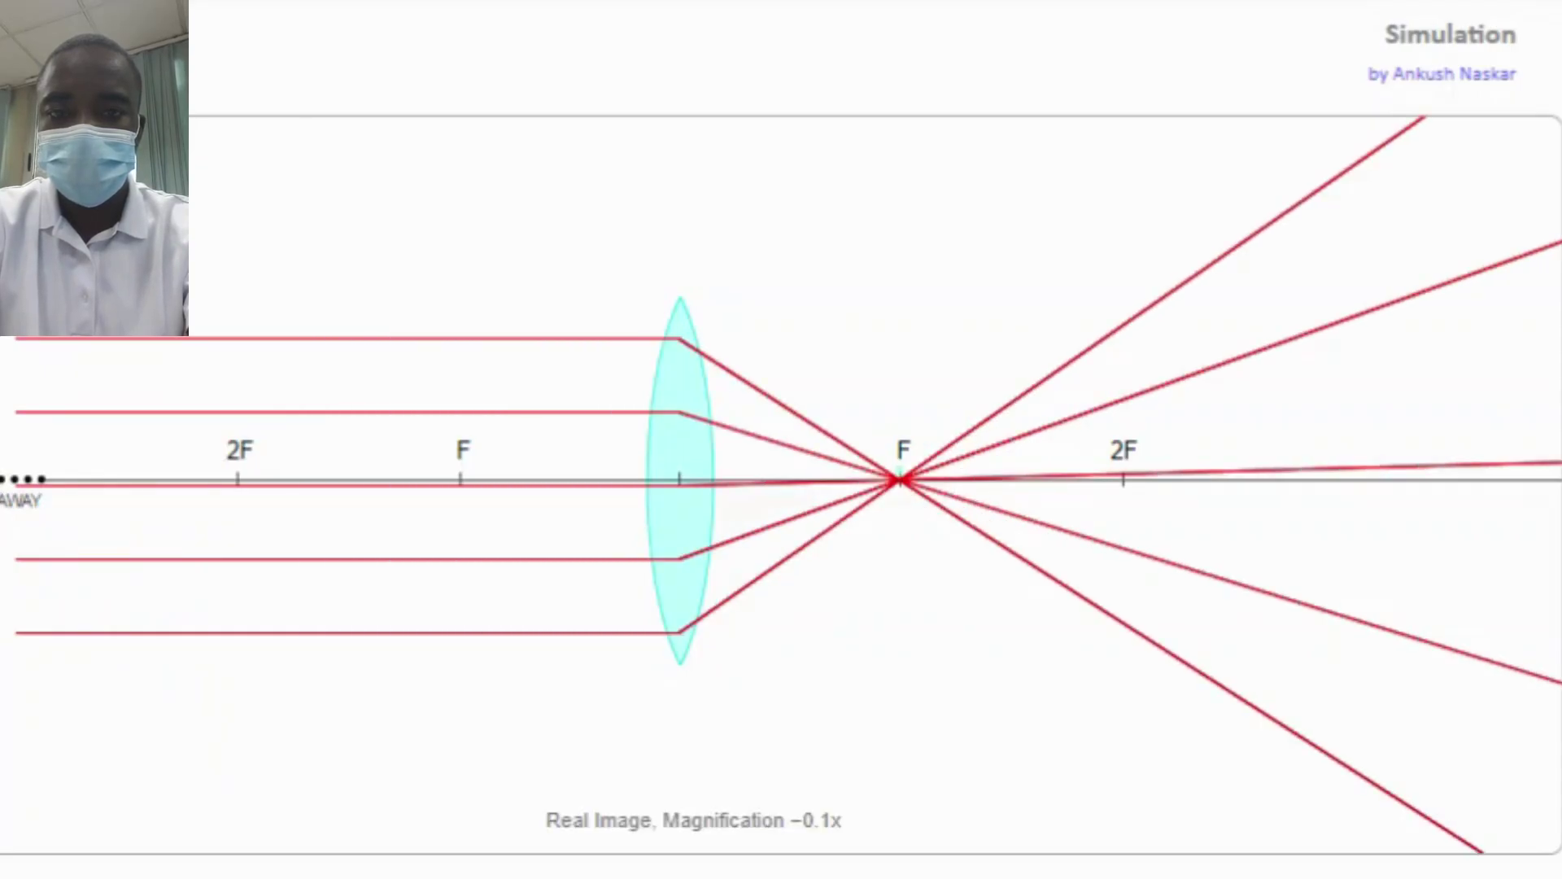
left_click_drag(0, 479, 67, 467)
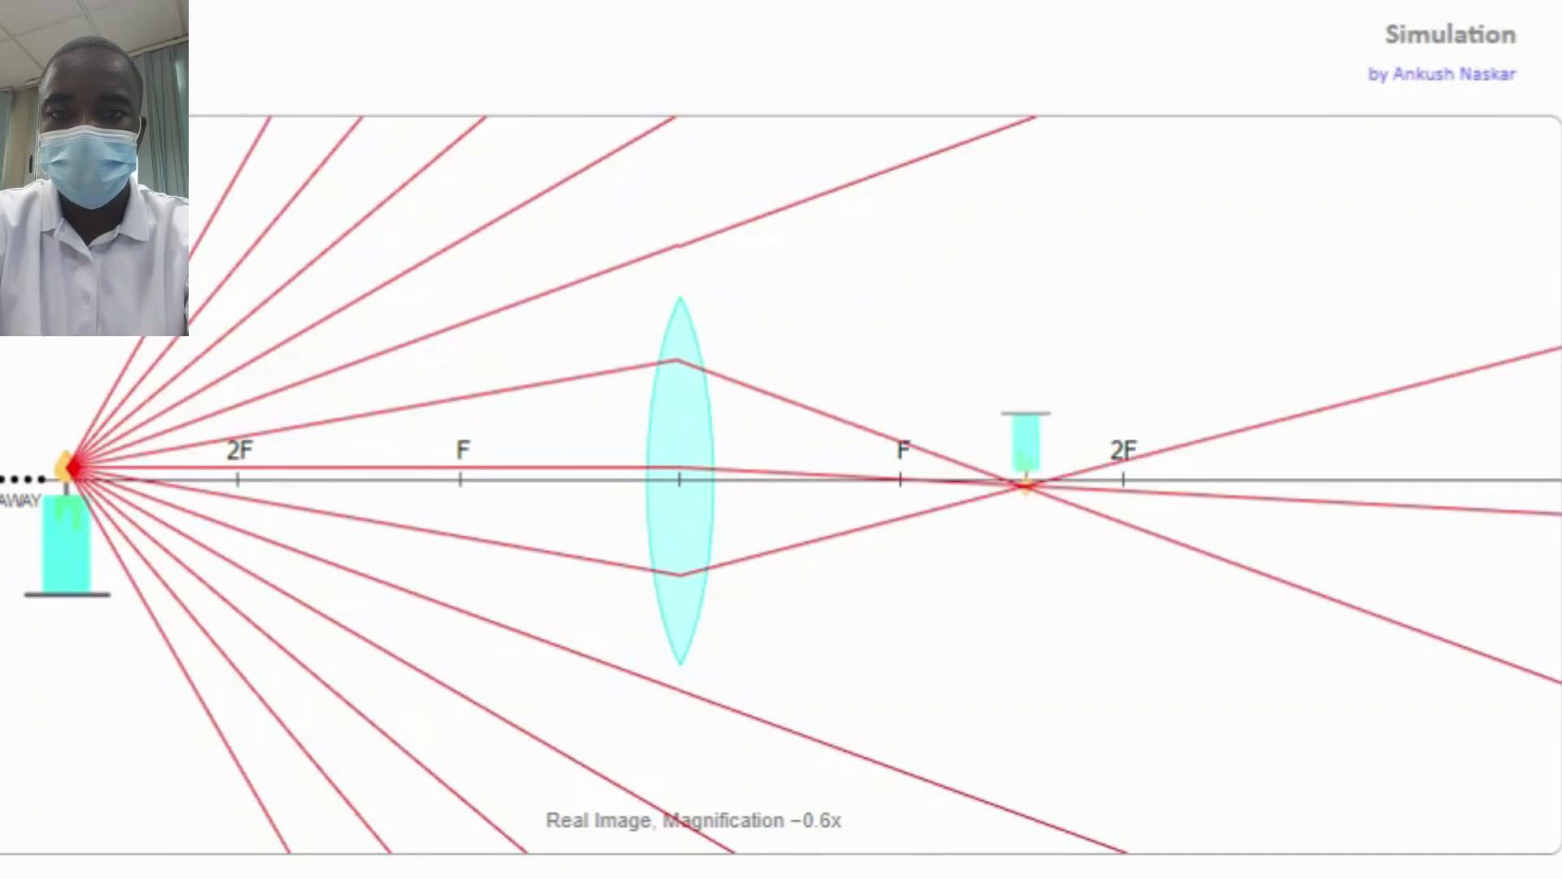
left_click_drag(67, 548, 108, 476)
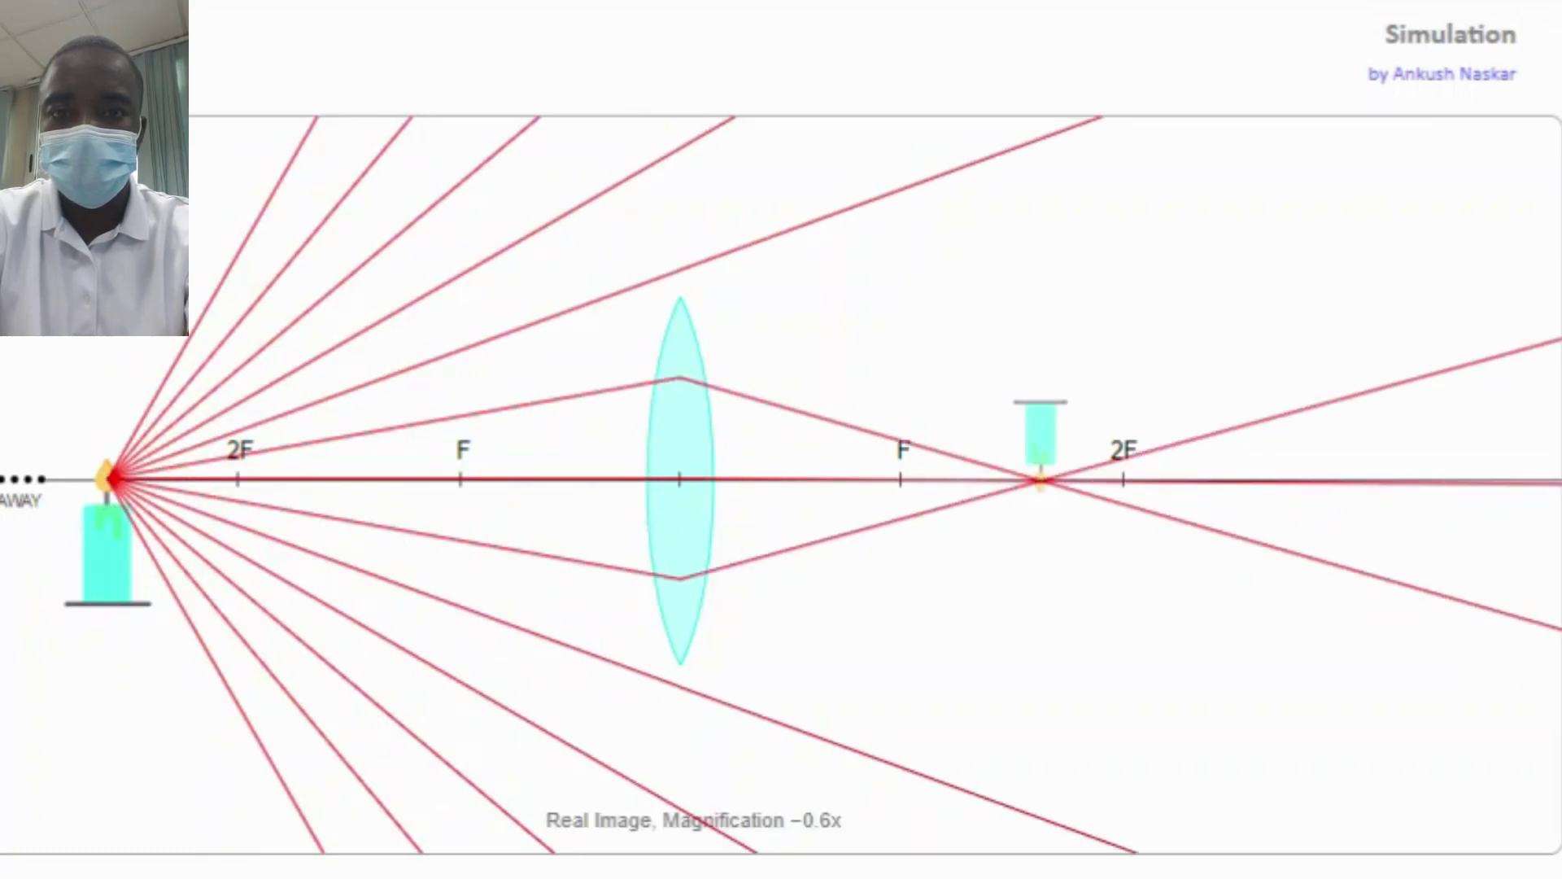
left_click_drag(115, 523, 166, 489)
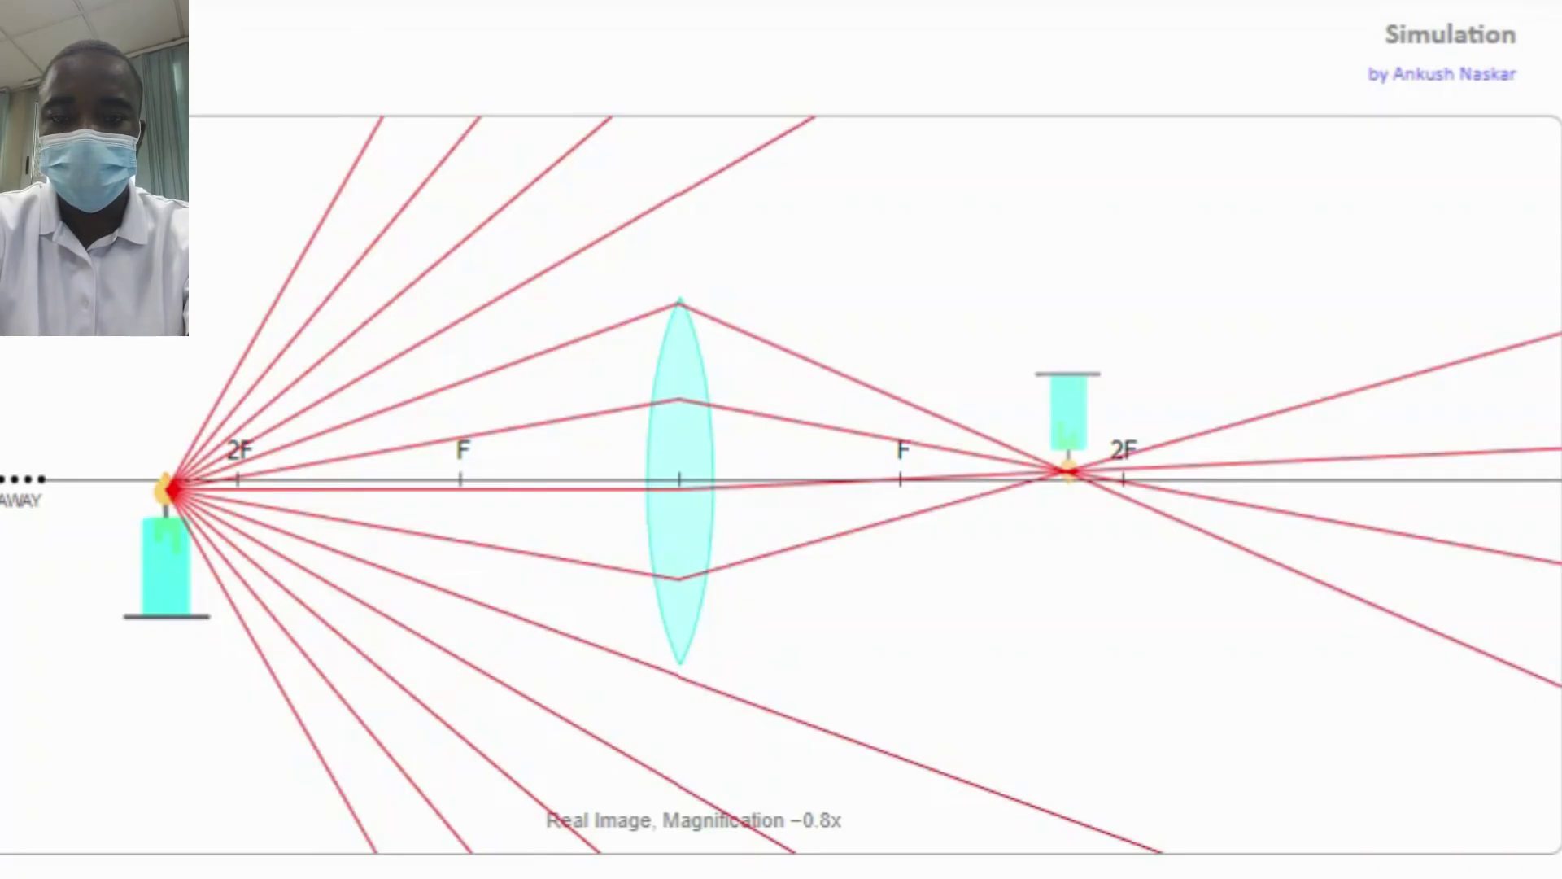
Lower the candle below the axis, raise it to 2F, then place it near F for −4.1x.
left_click_drag(174, 582, 223, 571)
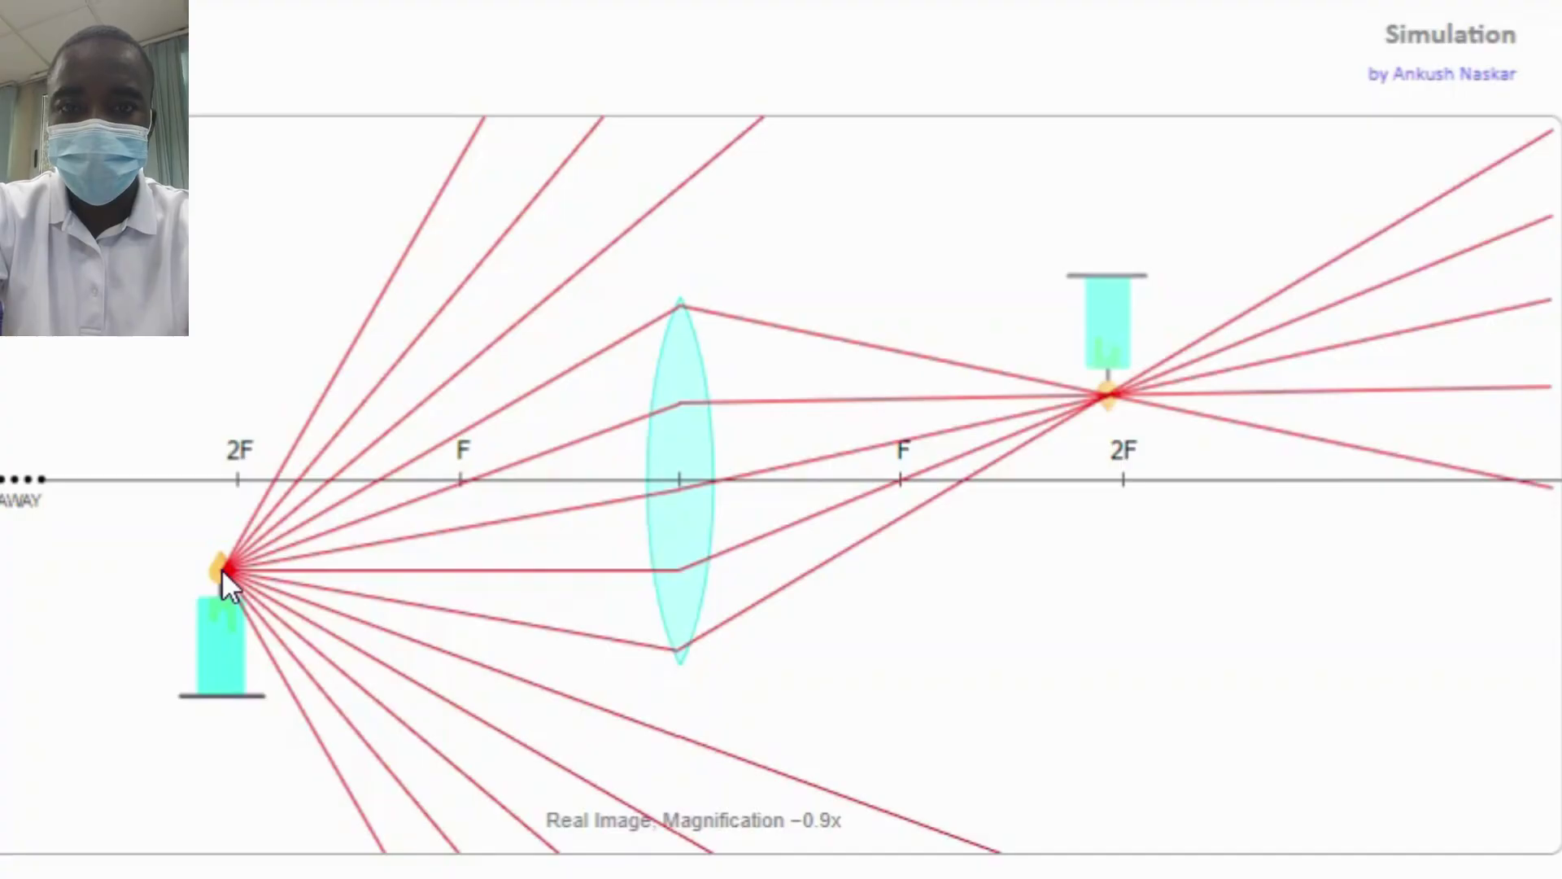
left_click_drag(230, 648, 343, 608)
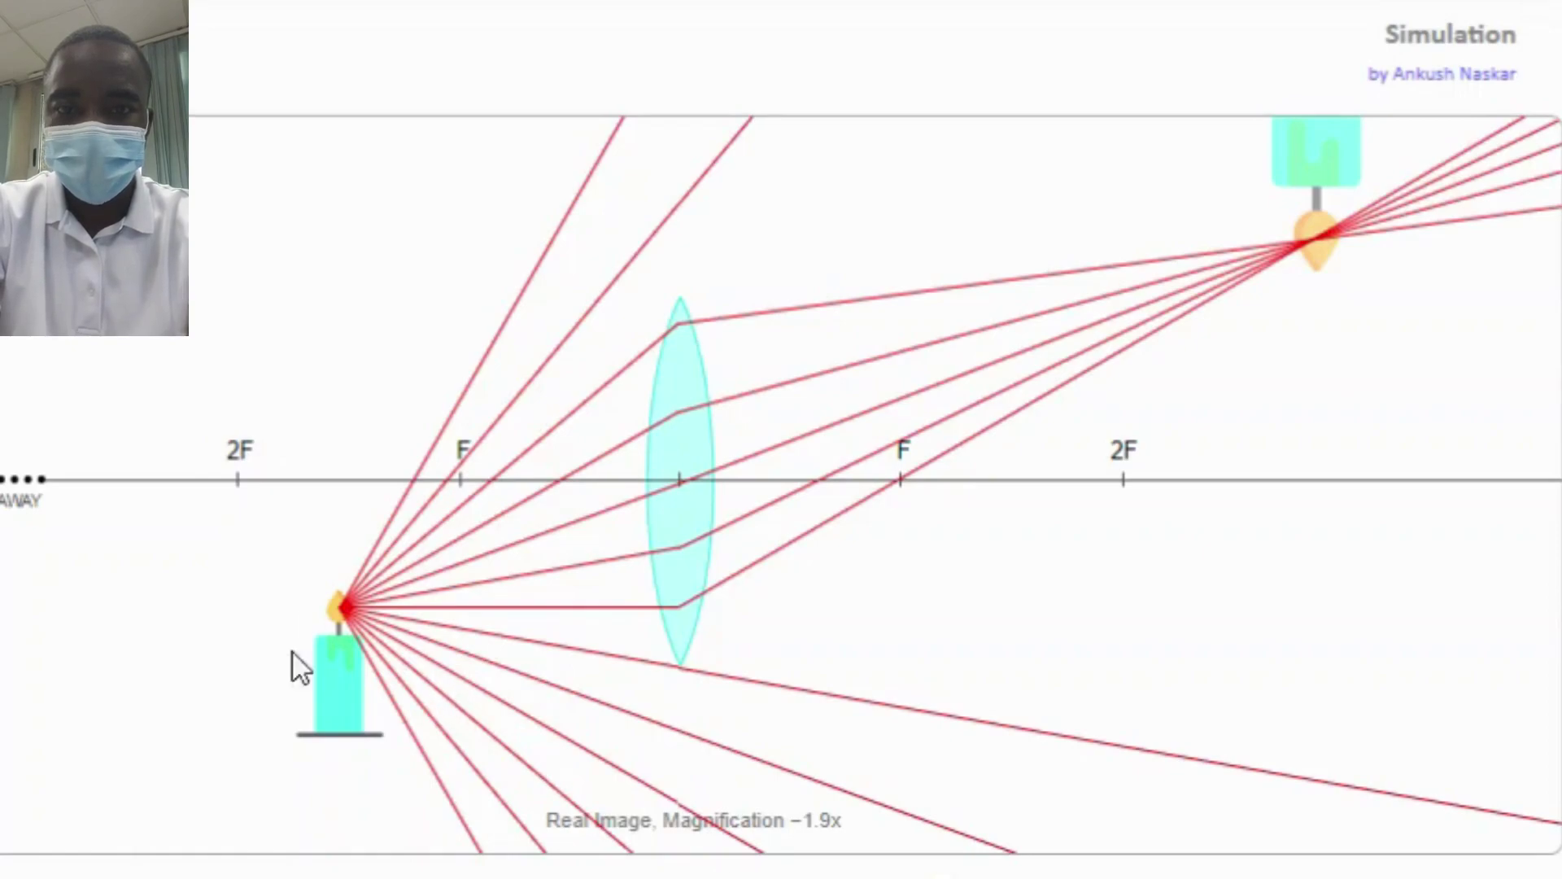
left_click_drag(357, 684, 282, 420)
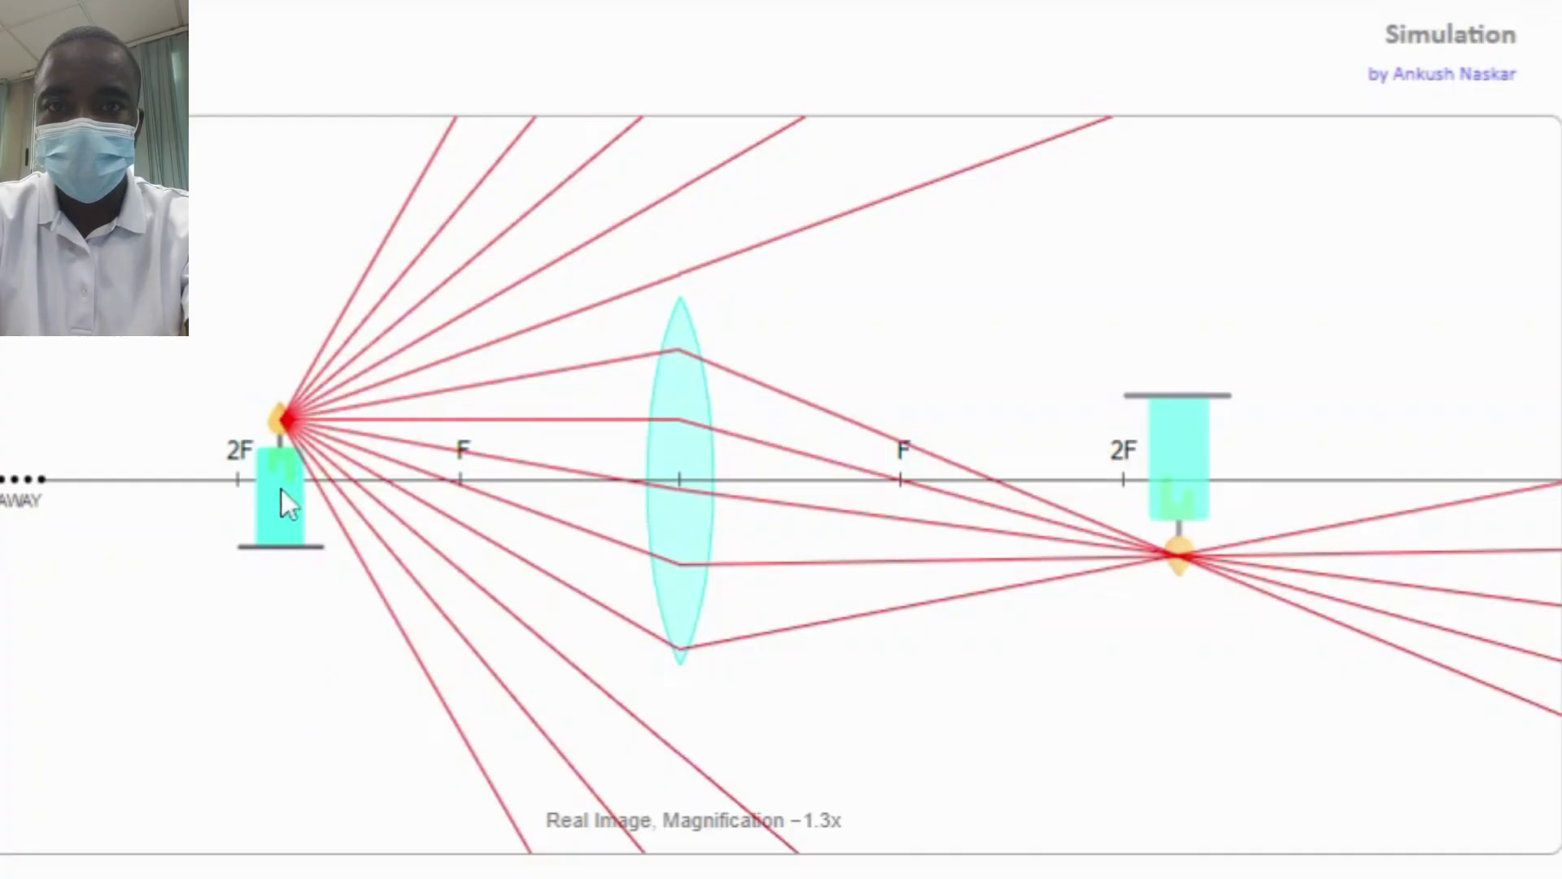
left_click_drag(283, 490, 407, 431)
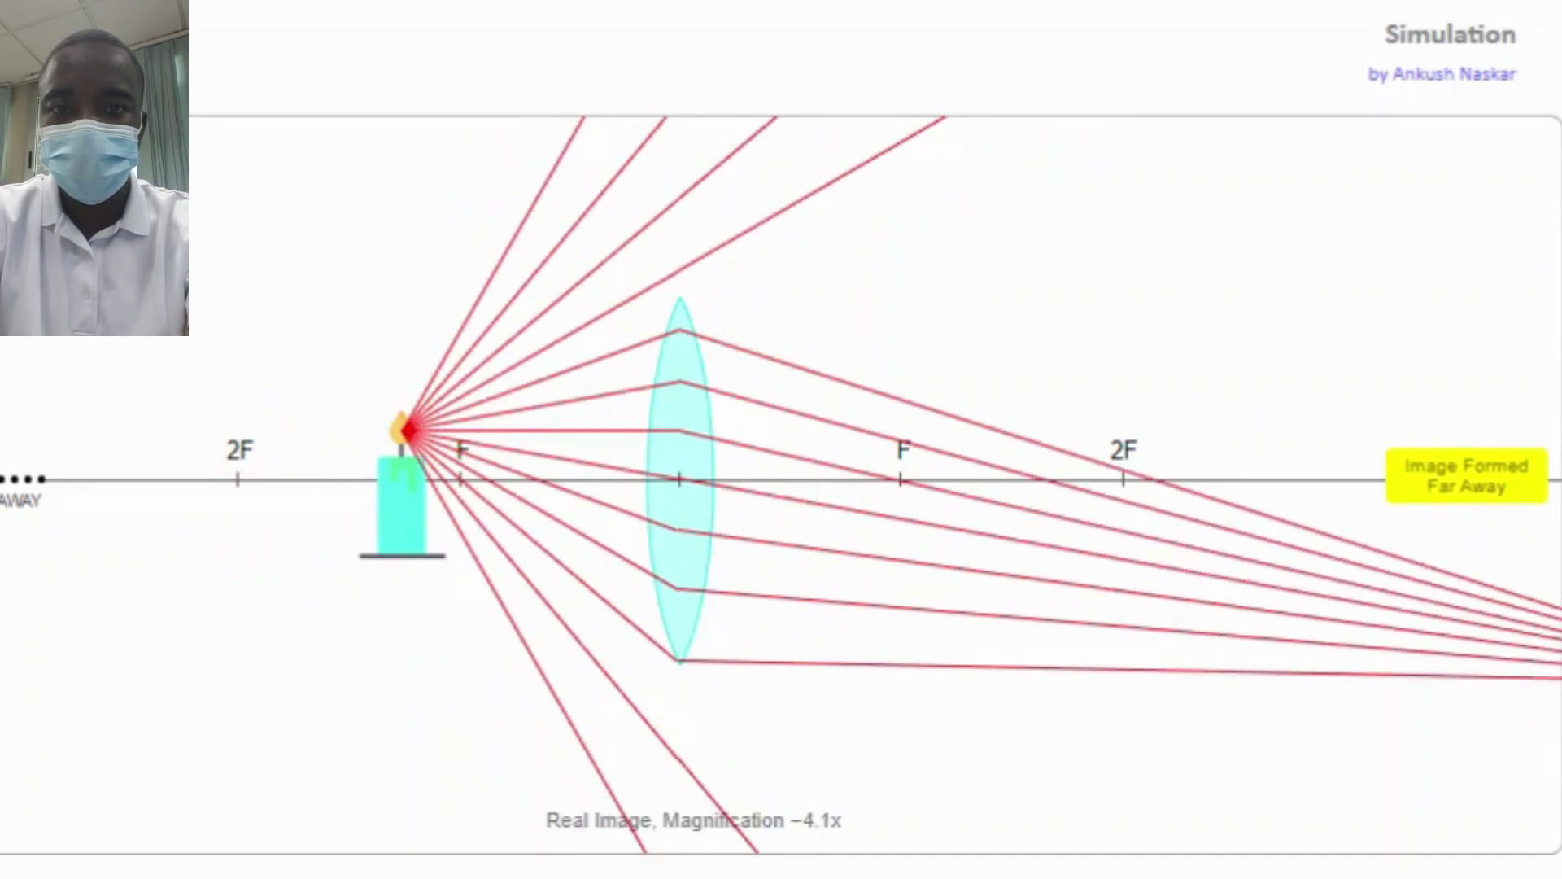
Place the candle between F and 2F for a magnified −1.8x real image, then test positions around 2F.
left_click(400, 493)
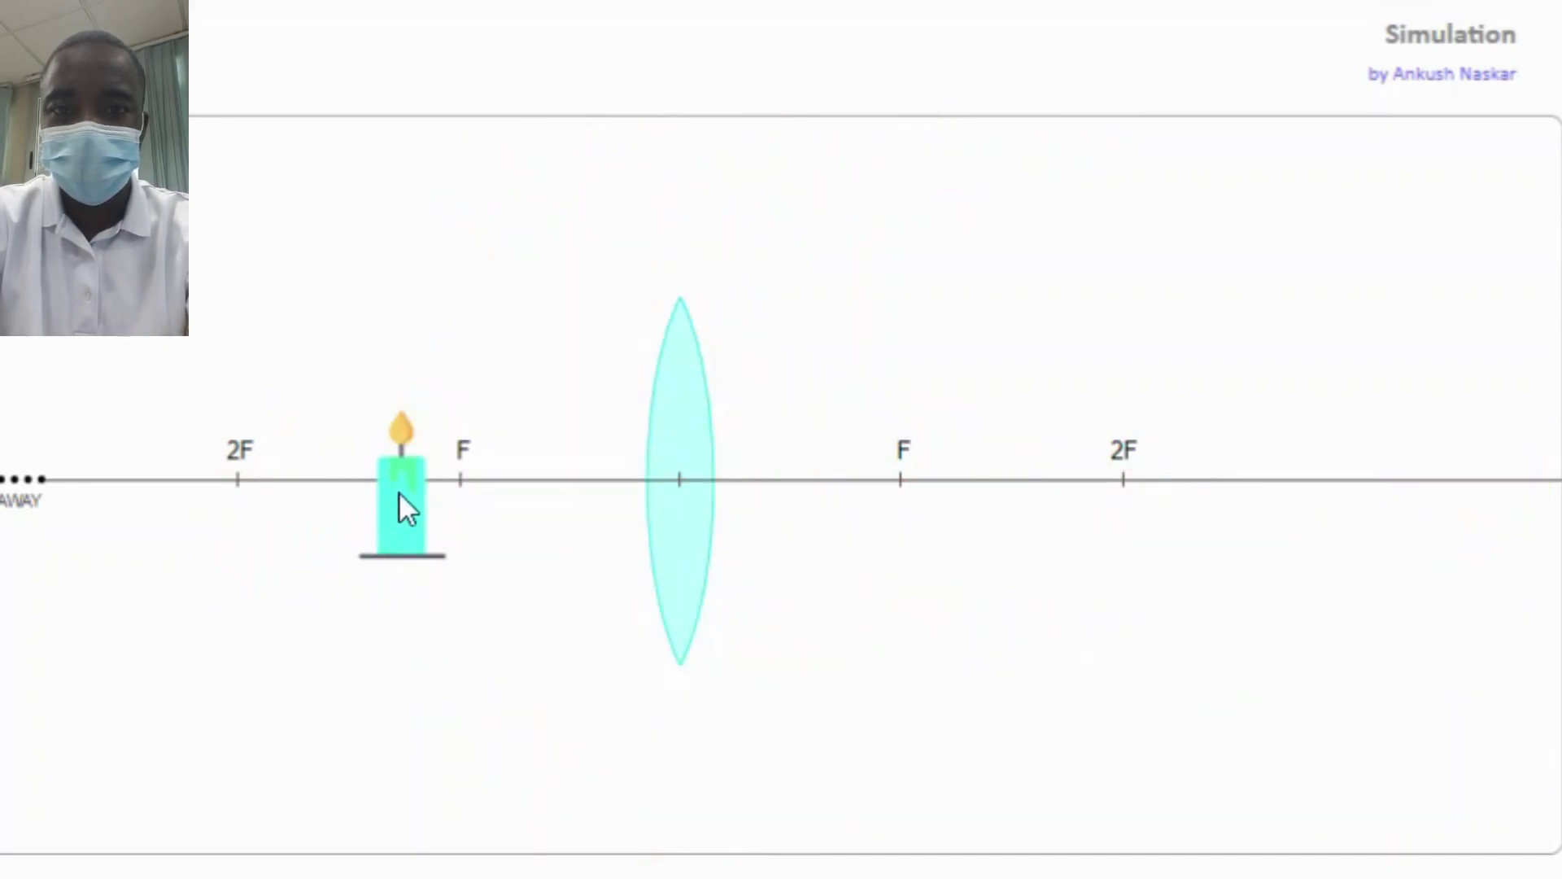
left_click_drag(400, 492, 335, 462)
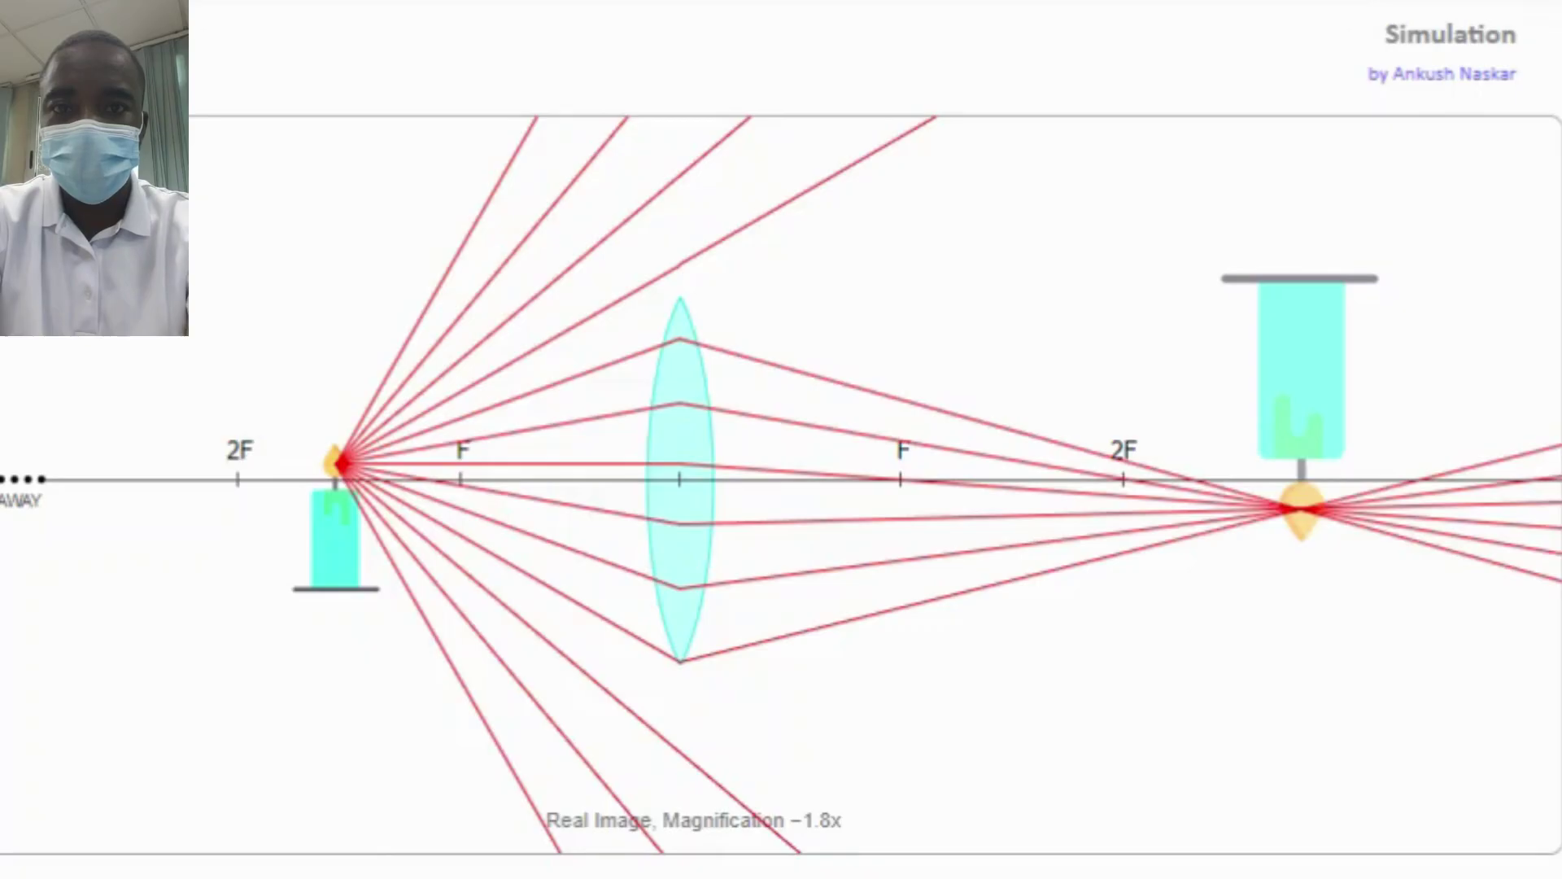
left_click_drag(337, 547, 296, 498)
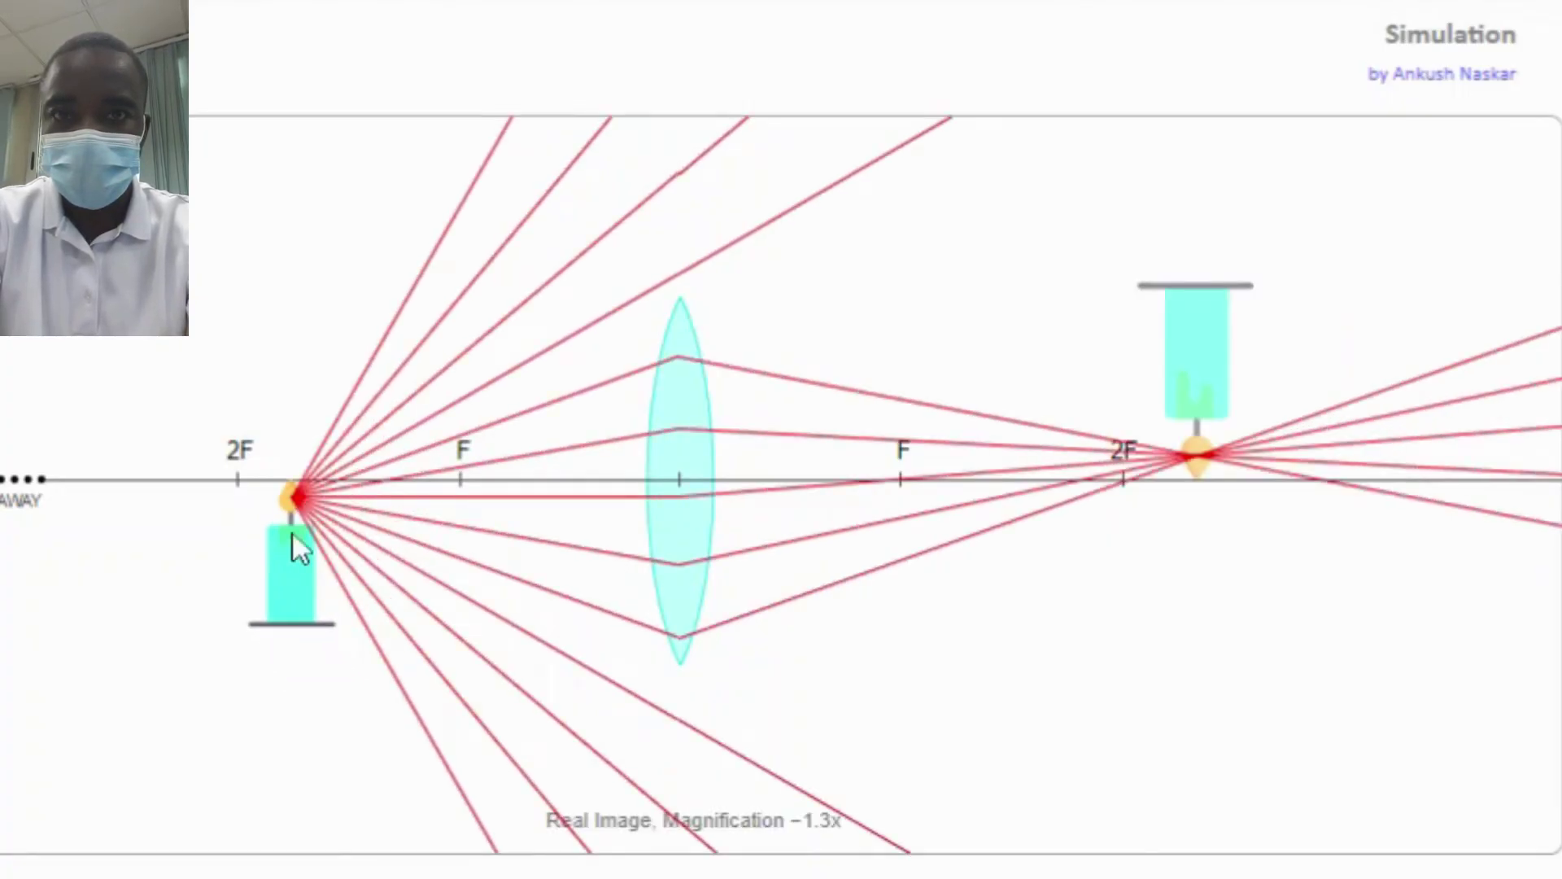
left_click_drag(296, 562, 250, 504)
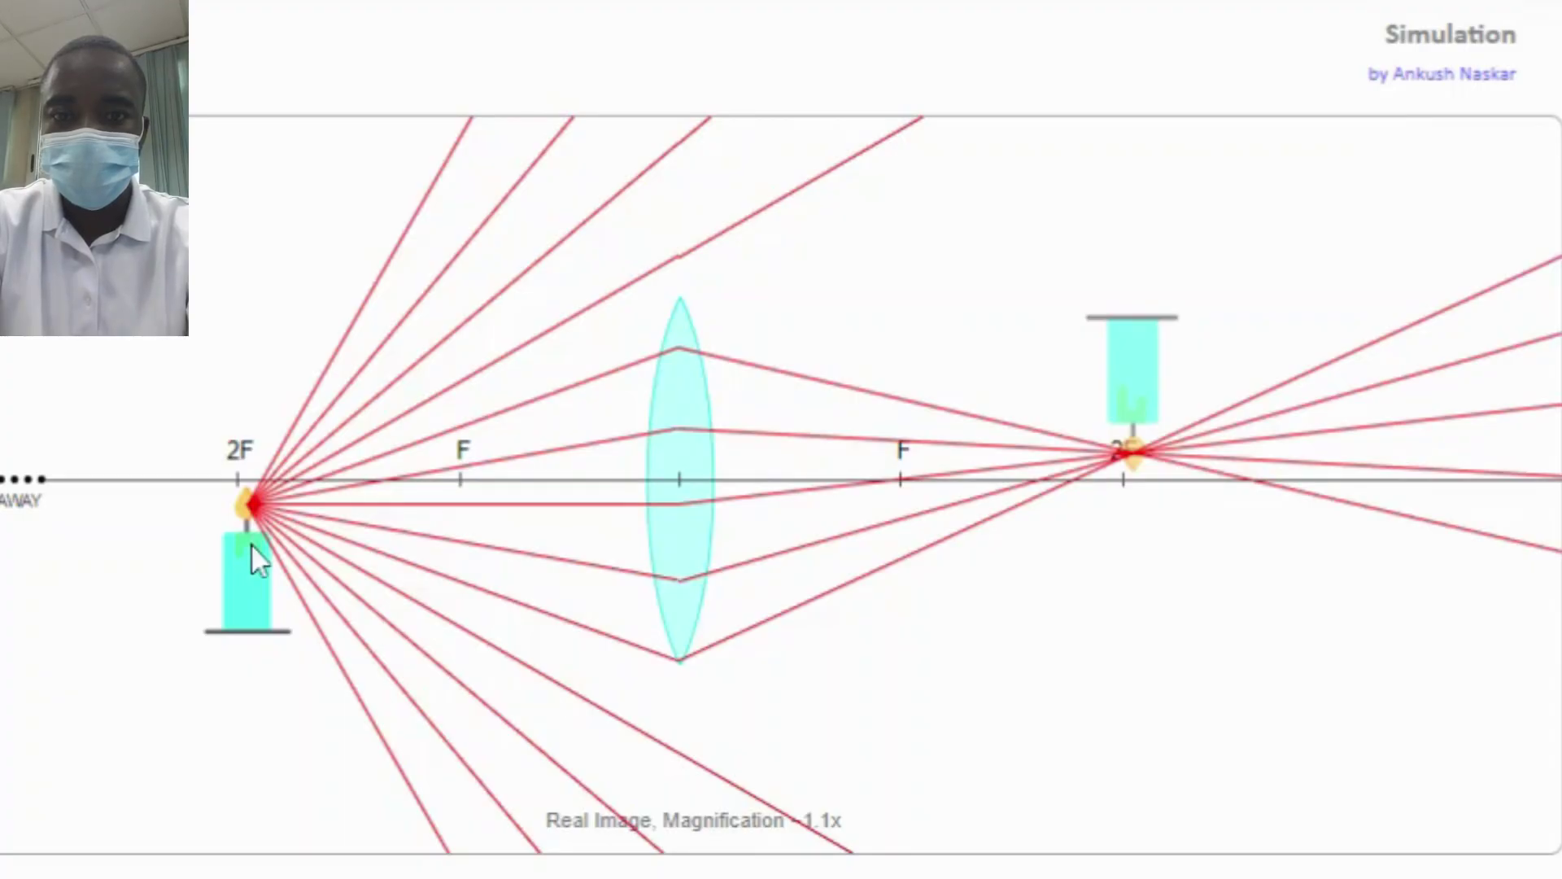
left_click_drag(251, 543, 292, 517)
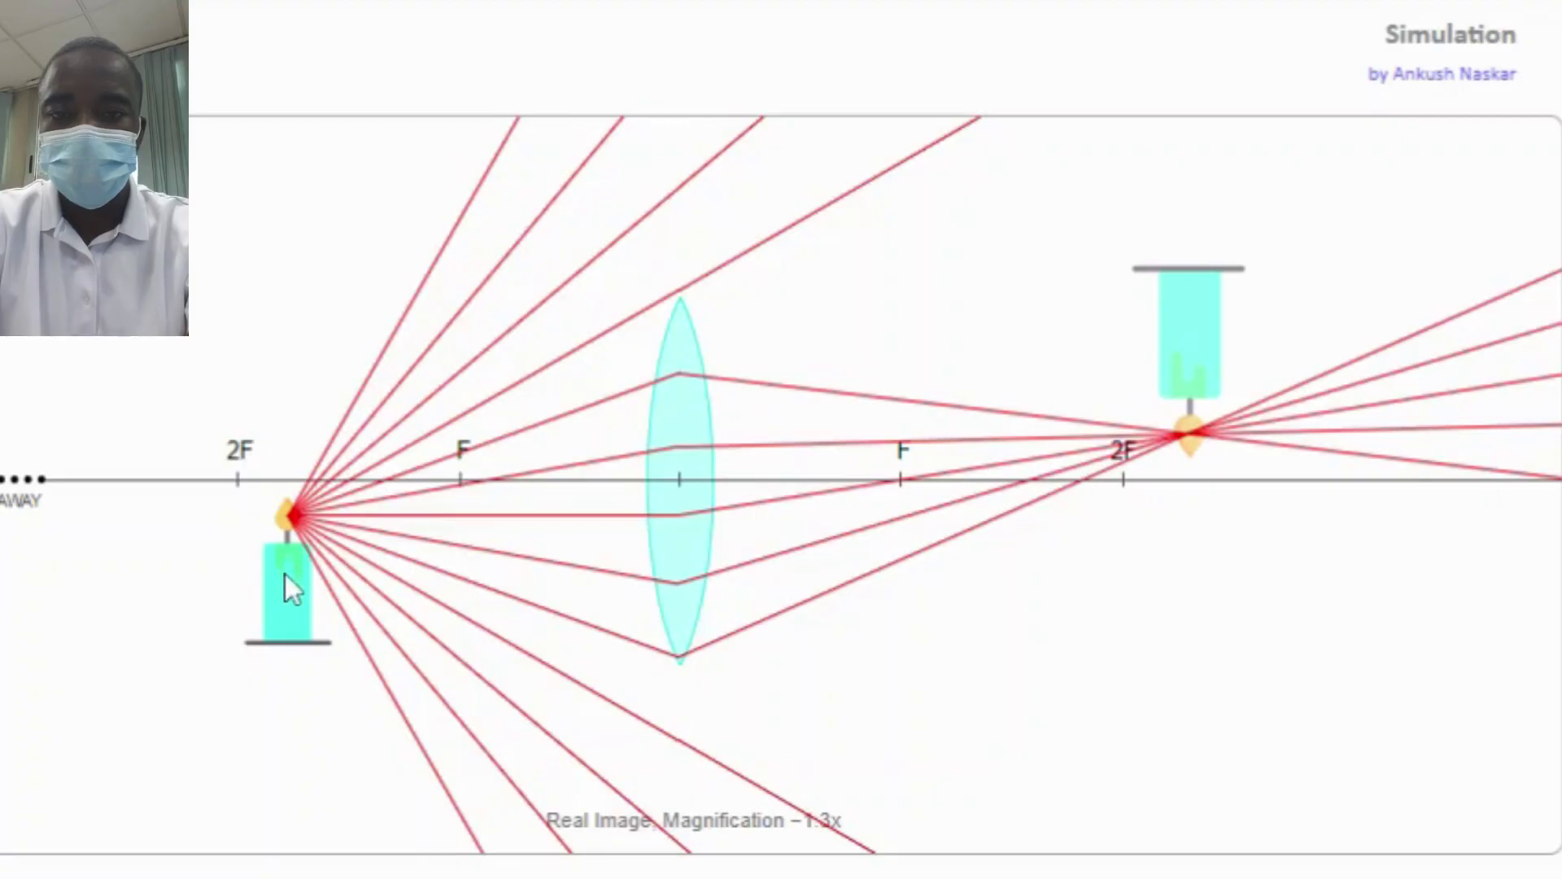
Move the candle to 2F, far beyond it, then back just left of 2F for −0.8x.
left_click_drag(284, 573, 212, 560)
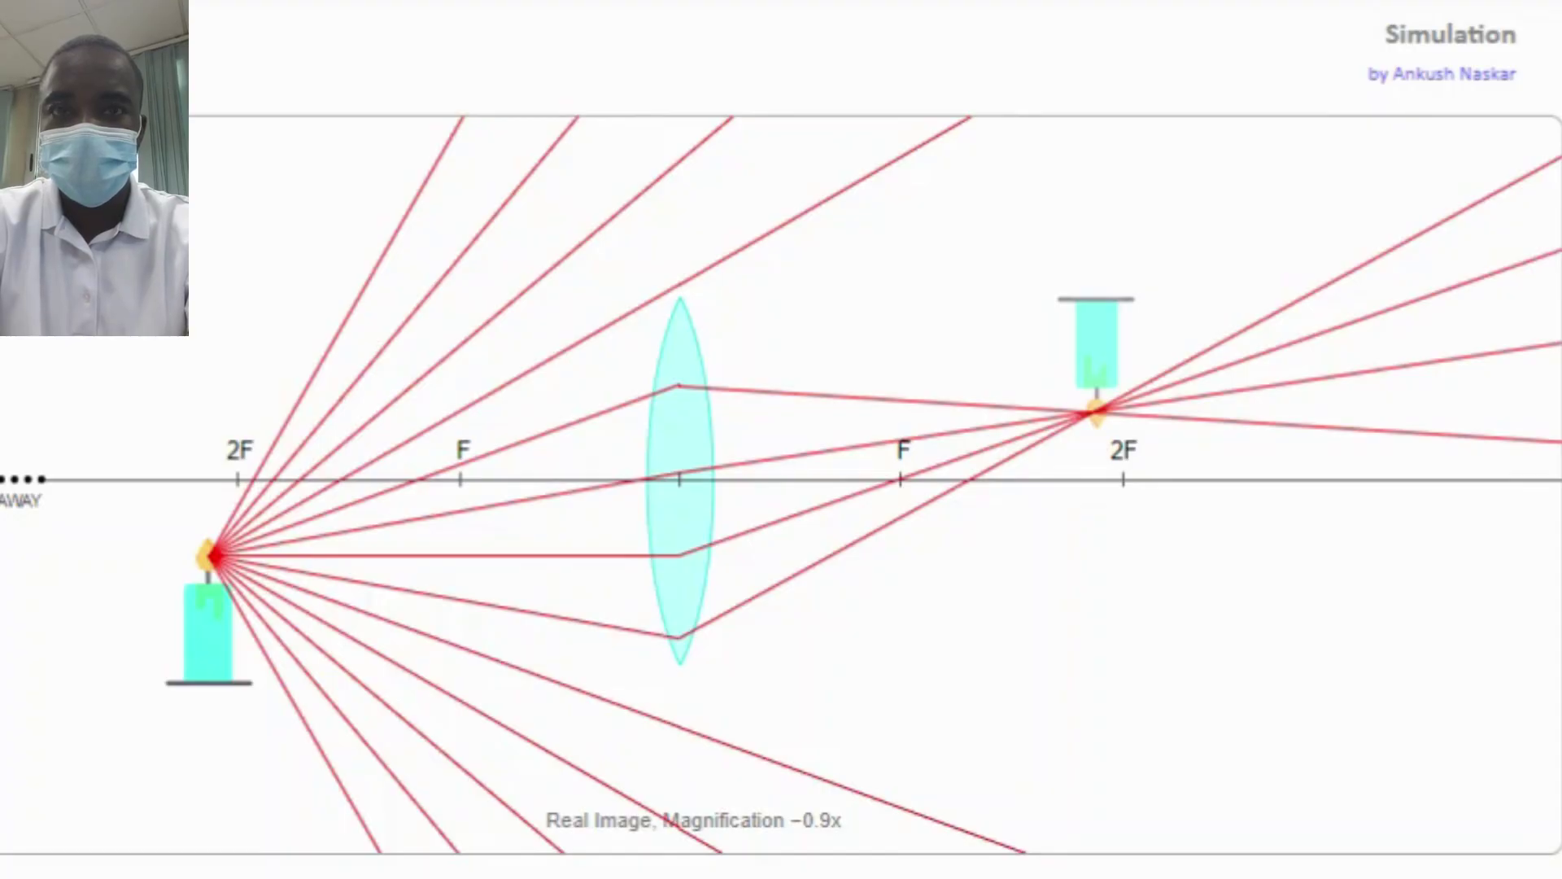
left_click_drag(210, 628, 22, 465)
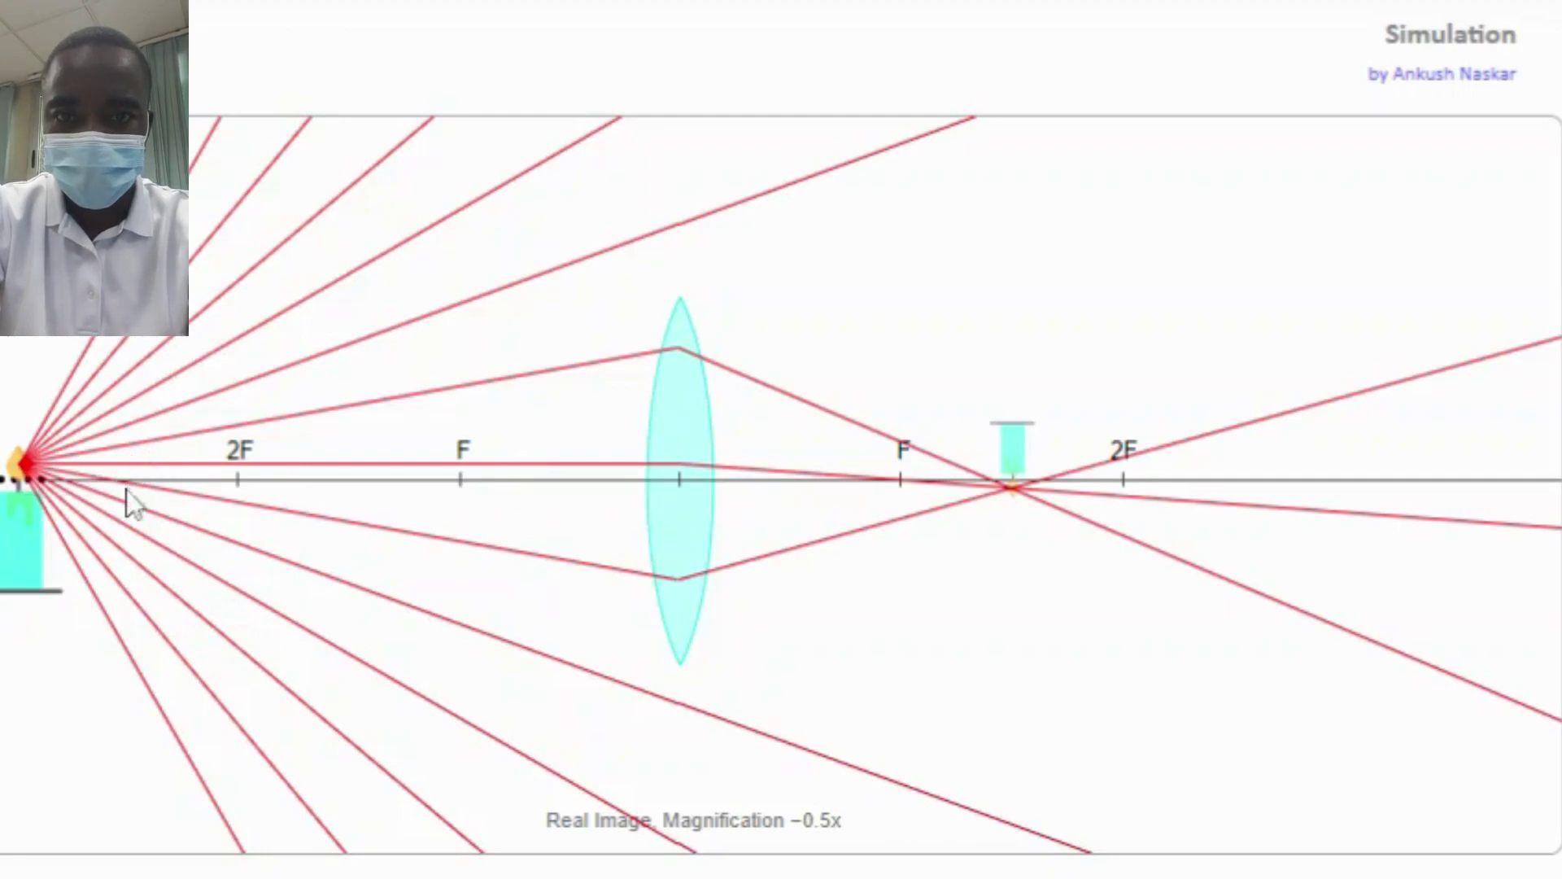
left_click_drag(27, 556, 192, 479)
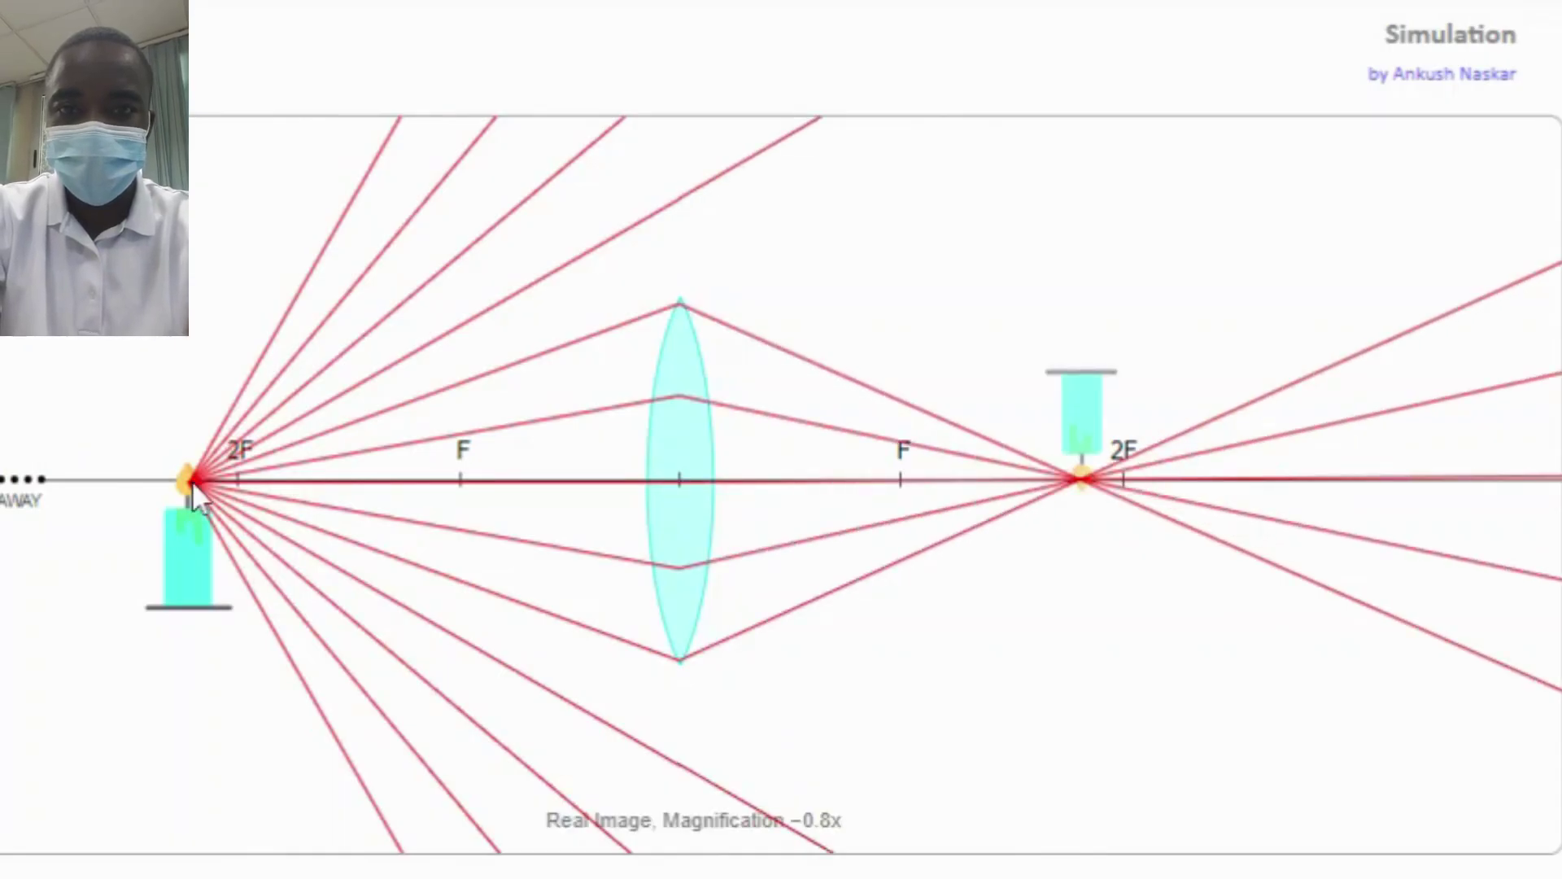
Move the candle inside 2F, then to F for a far-away image, then inside F for 2.4x virtual image.
left_click(183, 572)
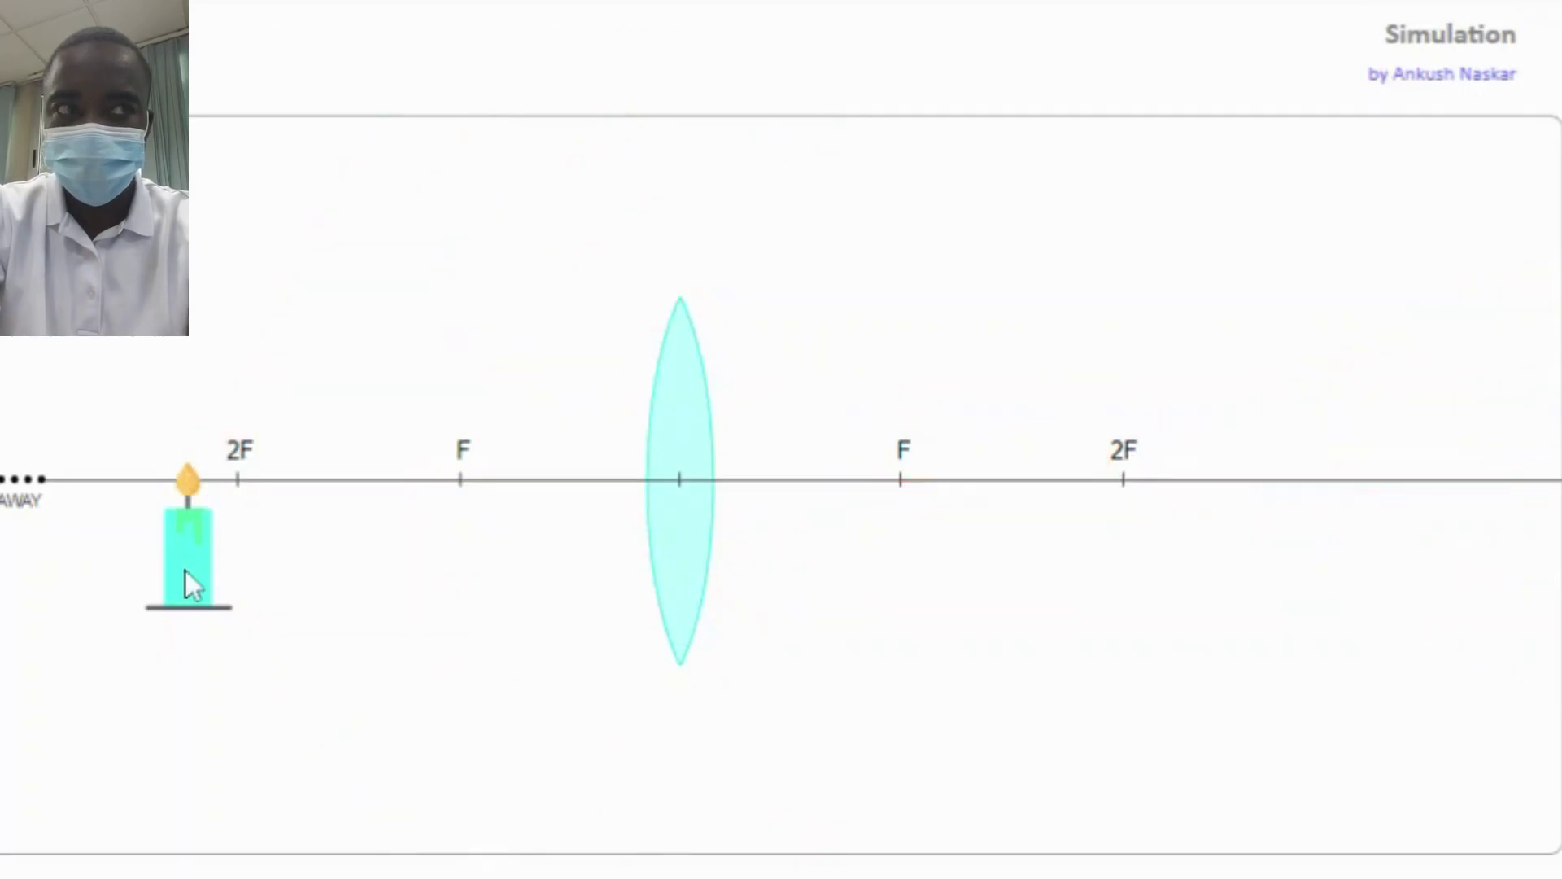
left_click_drag(184, 570, 285, 486)
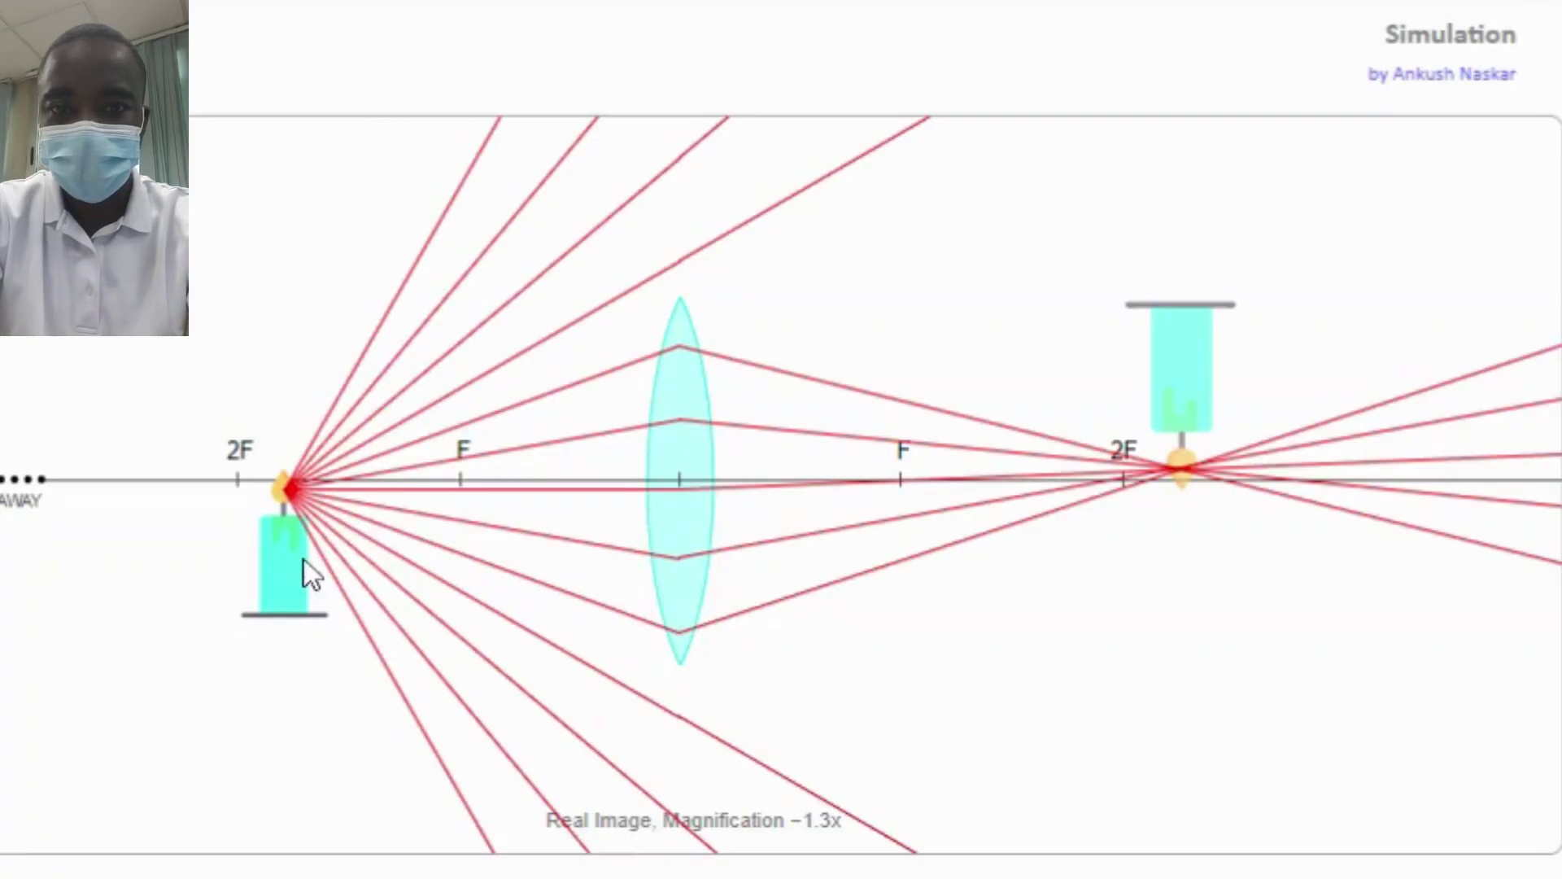
left_click(303, 582)
left_click_drag(303, 583, 461, 492)
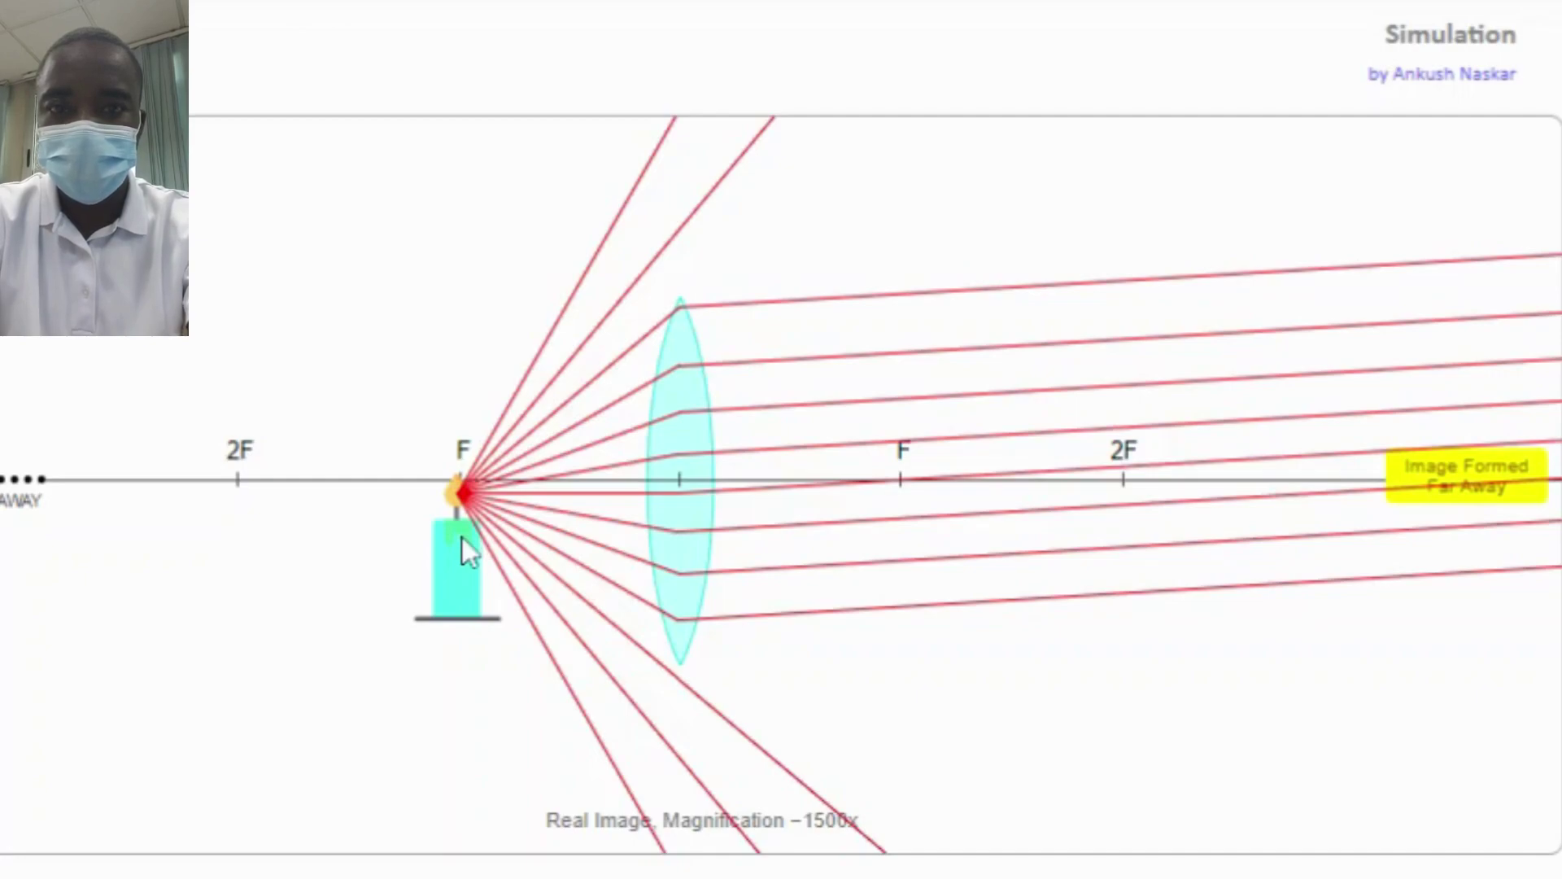
left_click_drag(463, 539, 551, 478)
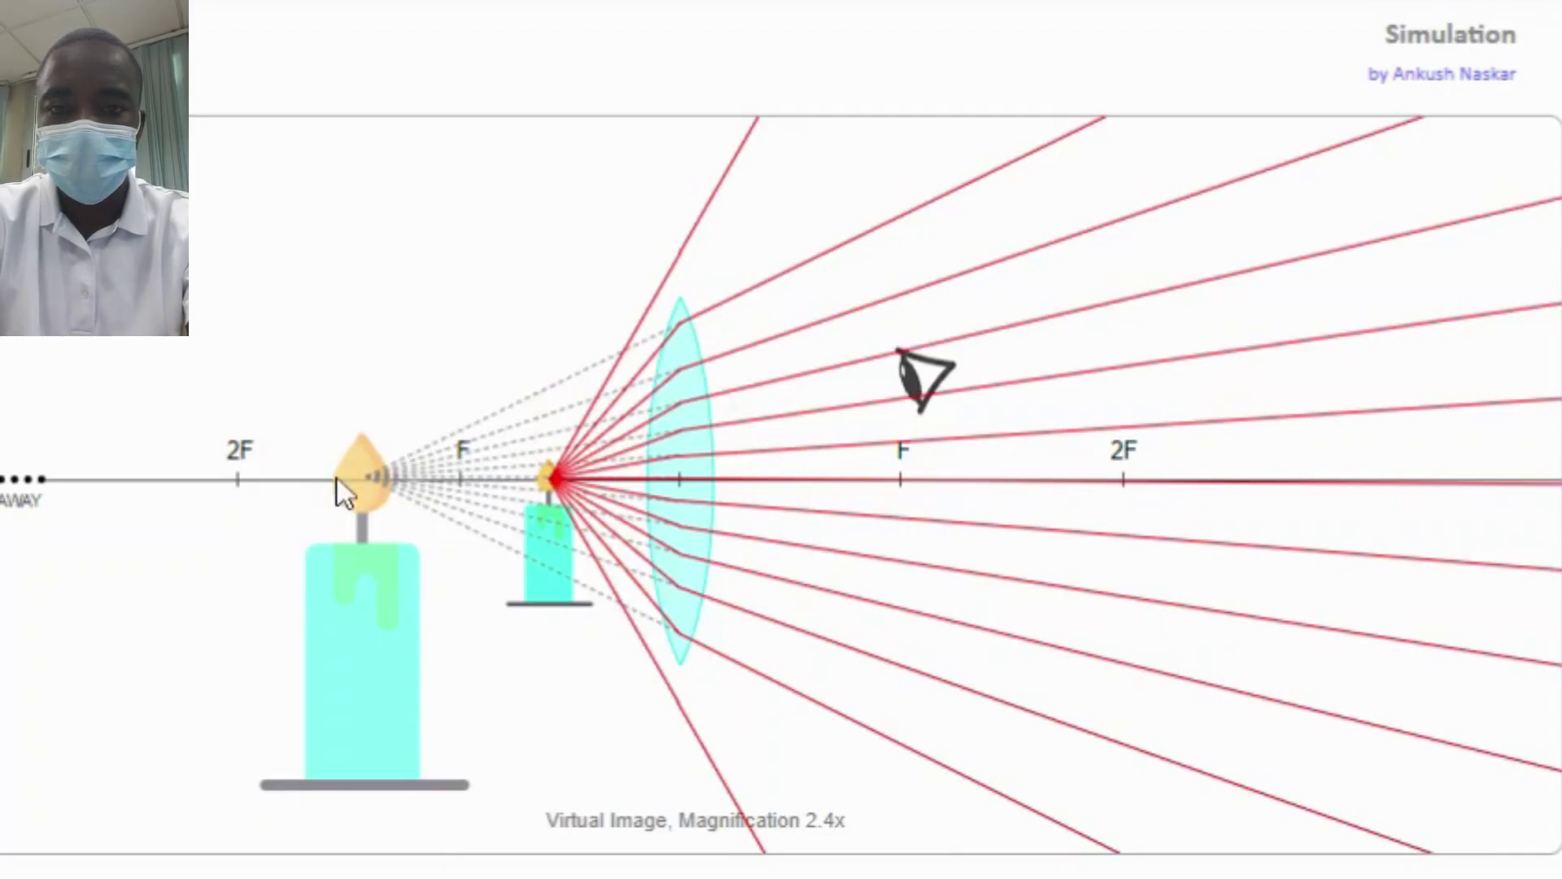
Shift the candle around inside F showing virtual images, then return it to F for parallel rays at −30x.
left_click_drag(536, 589, 565, 386)
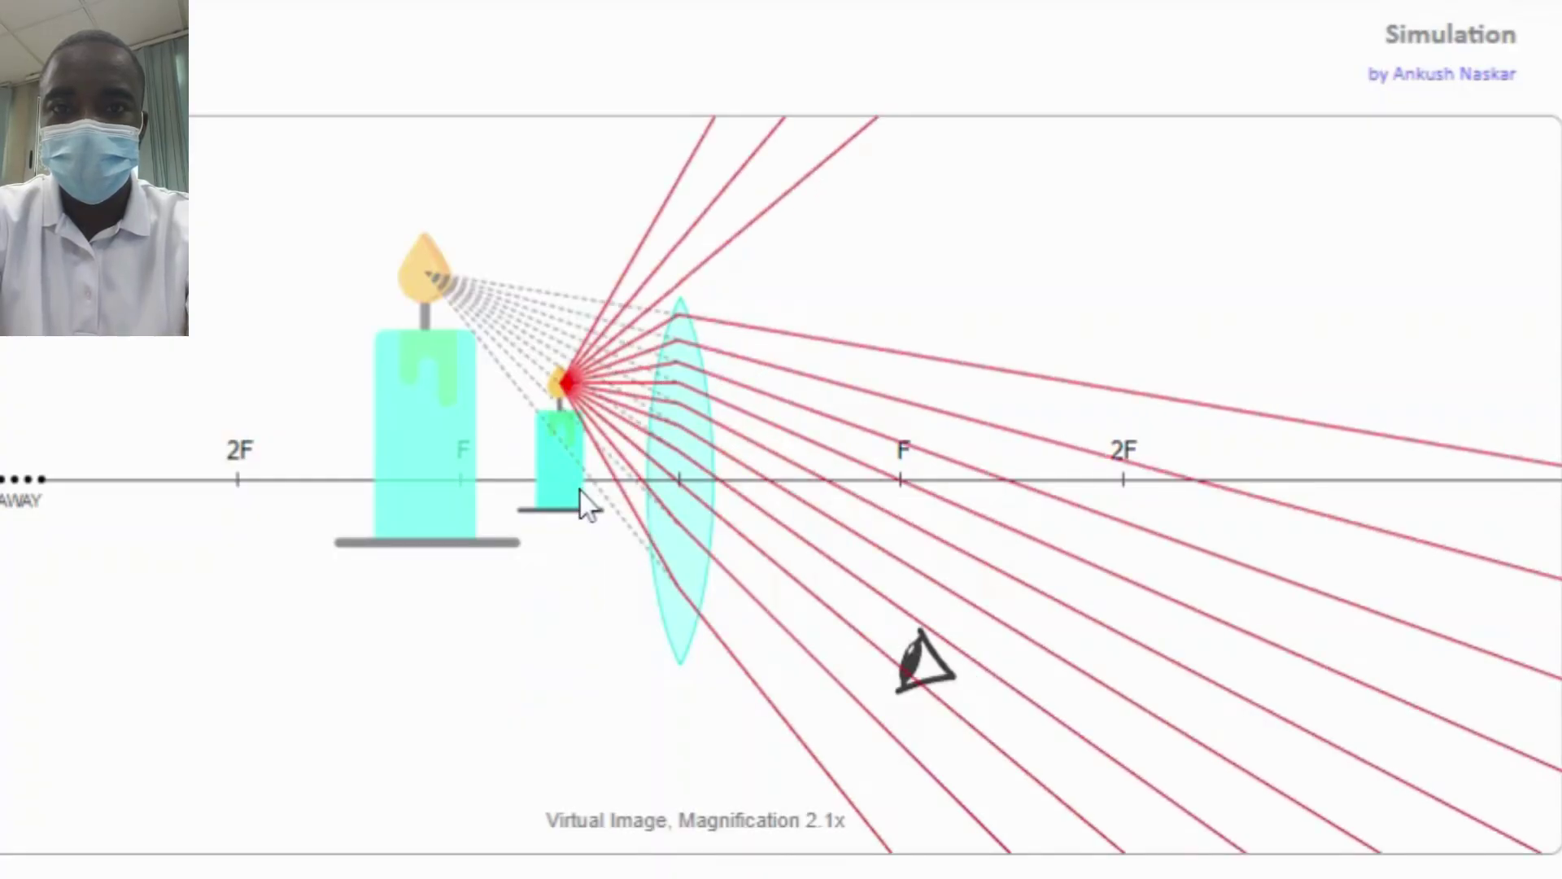
left_click_drag(581, 493, 551, 458)
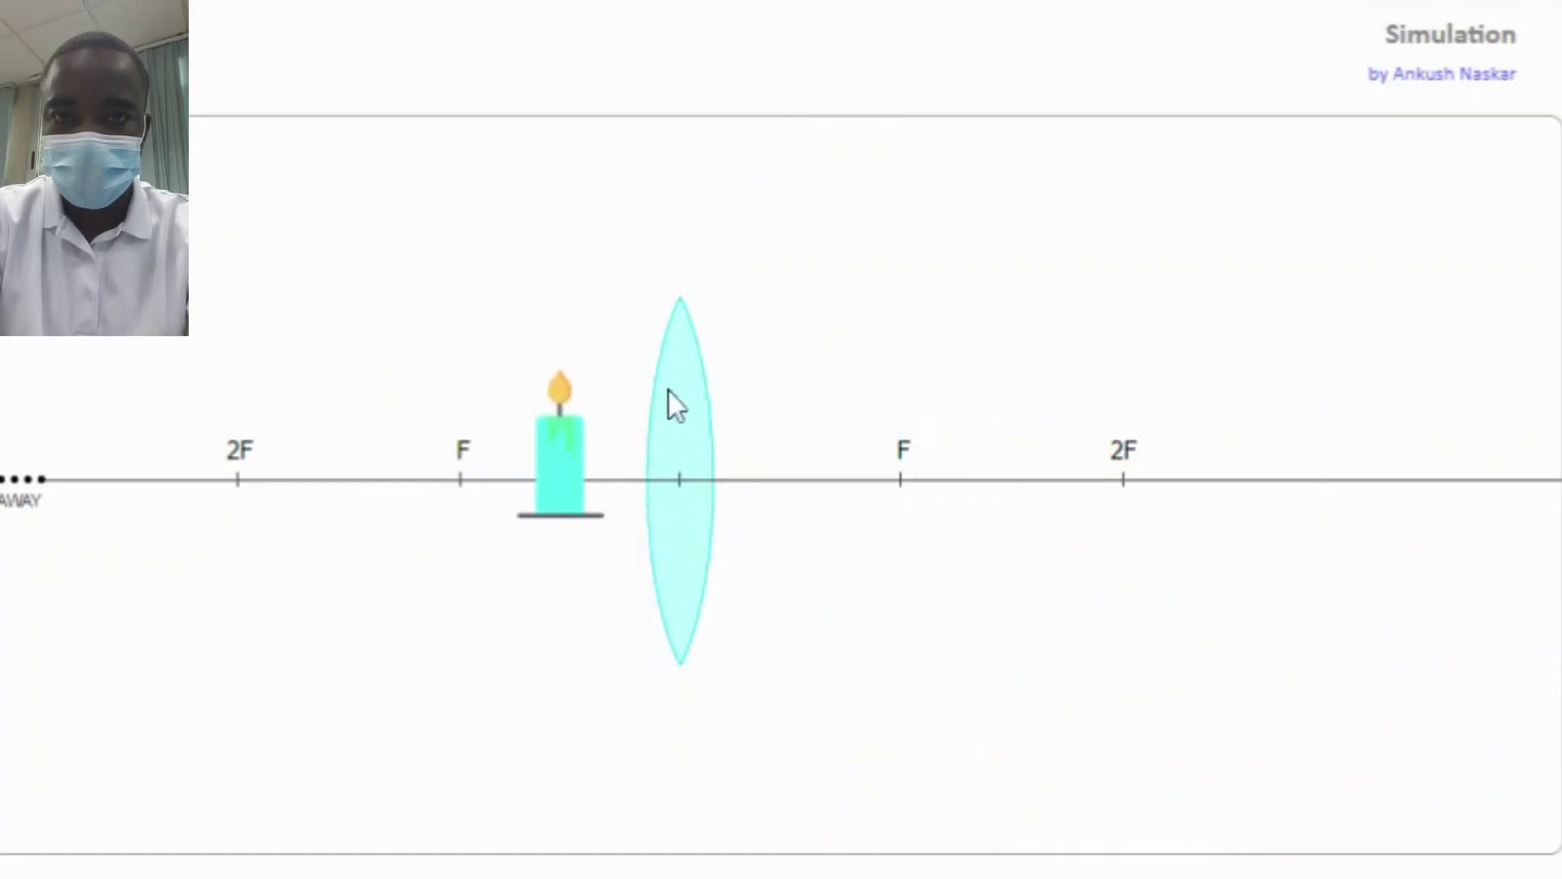
left_click_drag(564, 391, 549, 400)
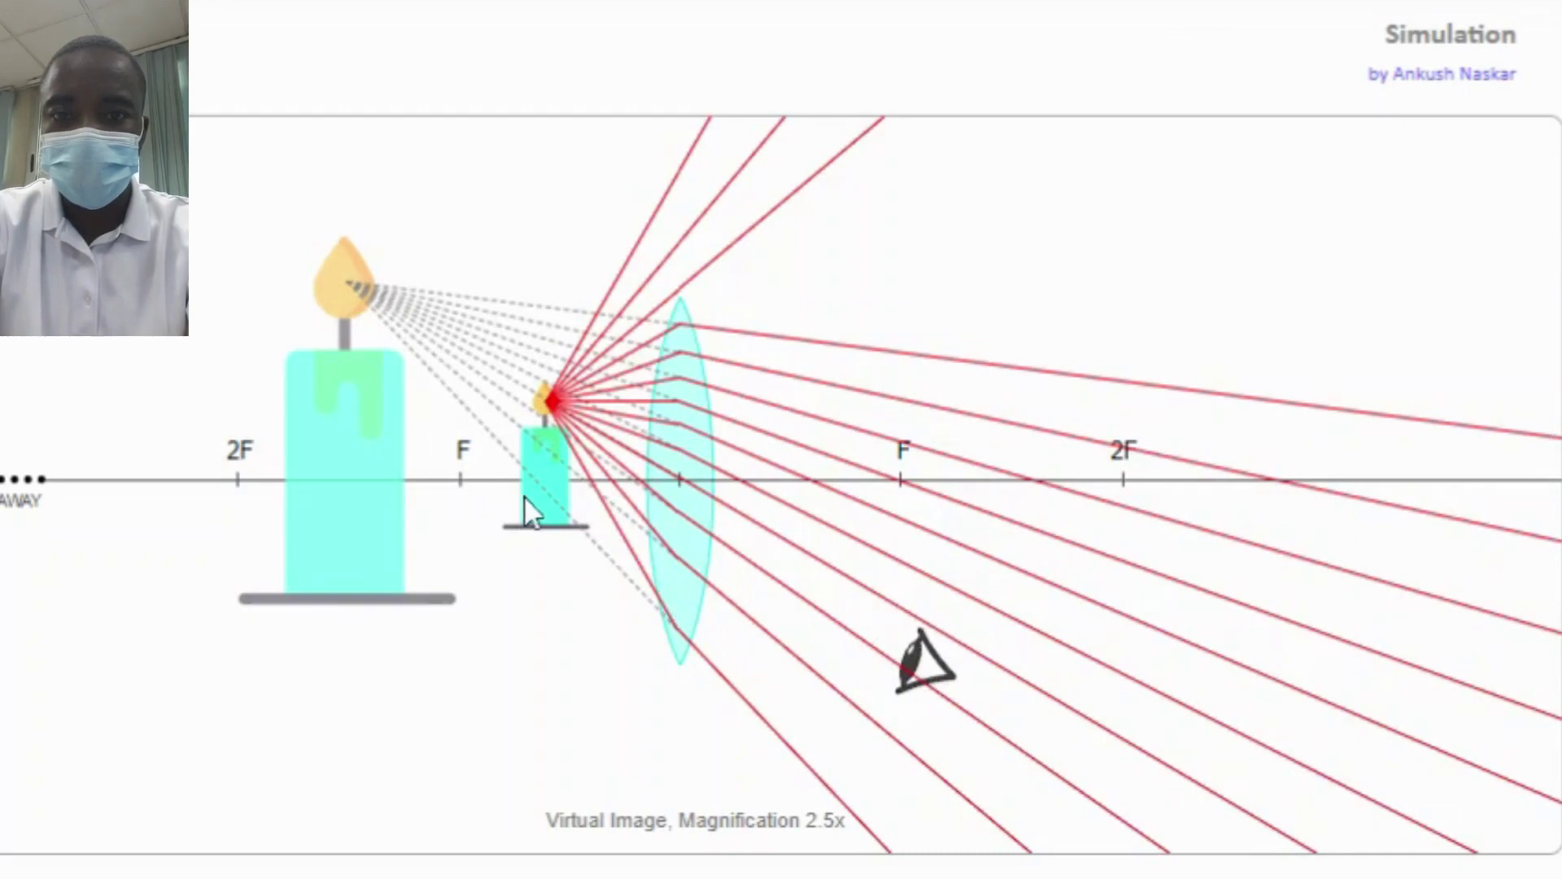
left_click_drag(524, 495, 453, 486)
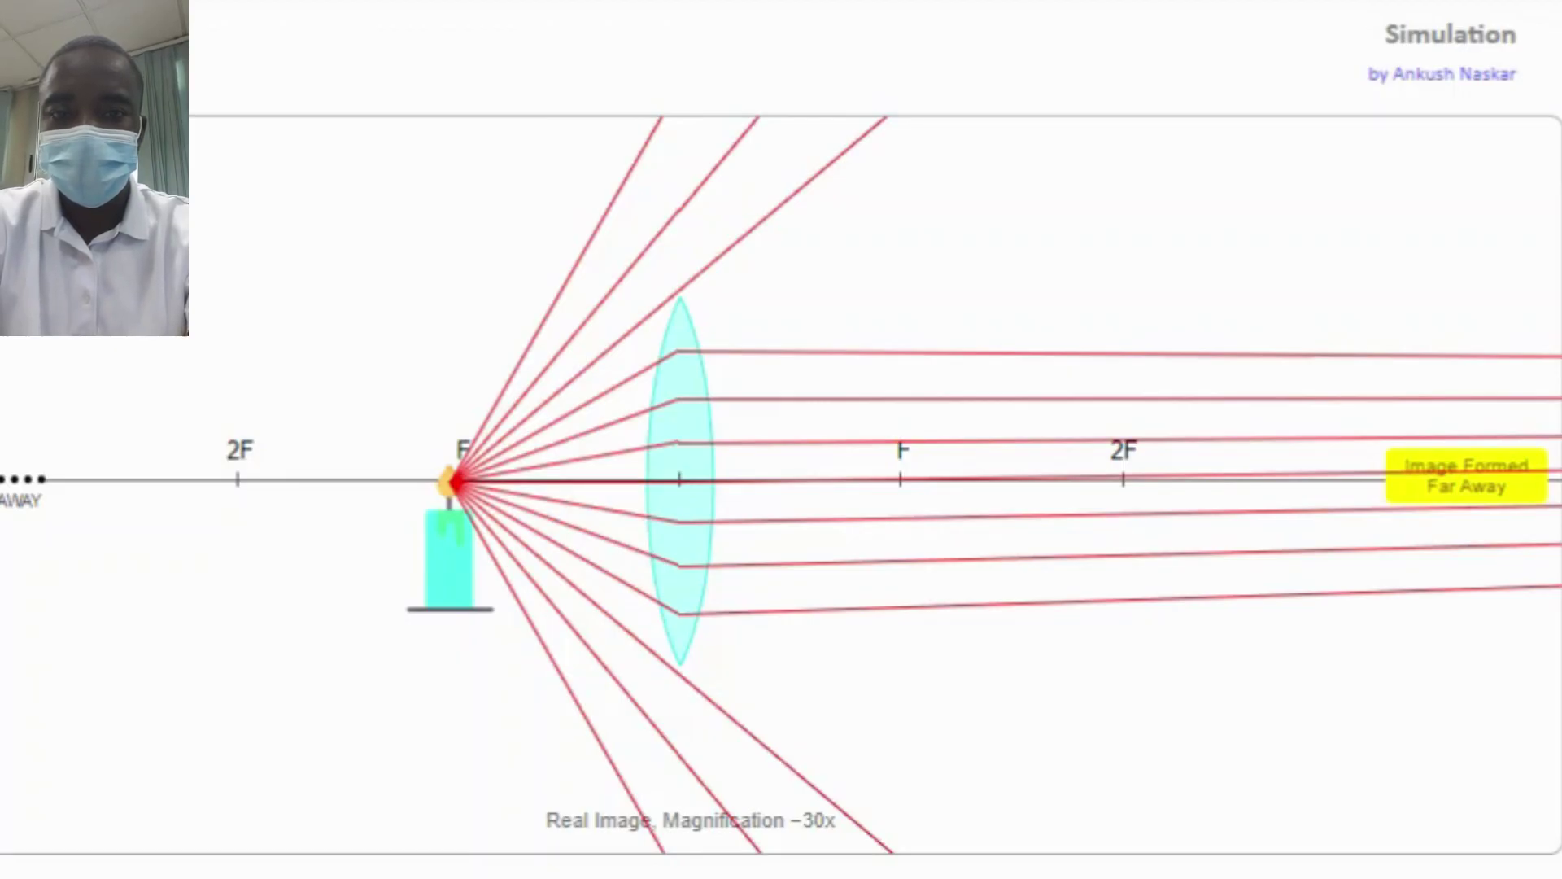
Drag the candle from F through 2F to the far left, shrinking the real image to −0.6x.
left_click_drag(451, 533, 310, 465)
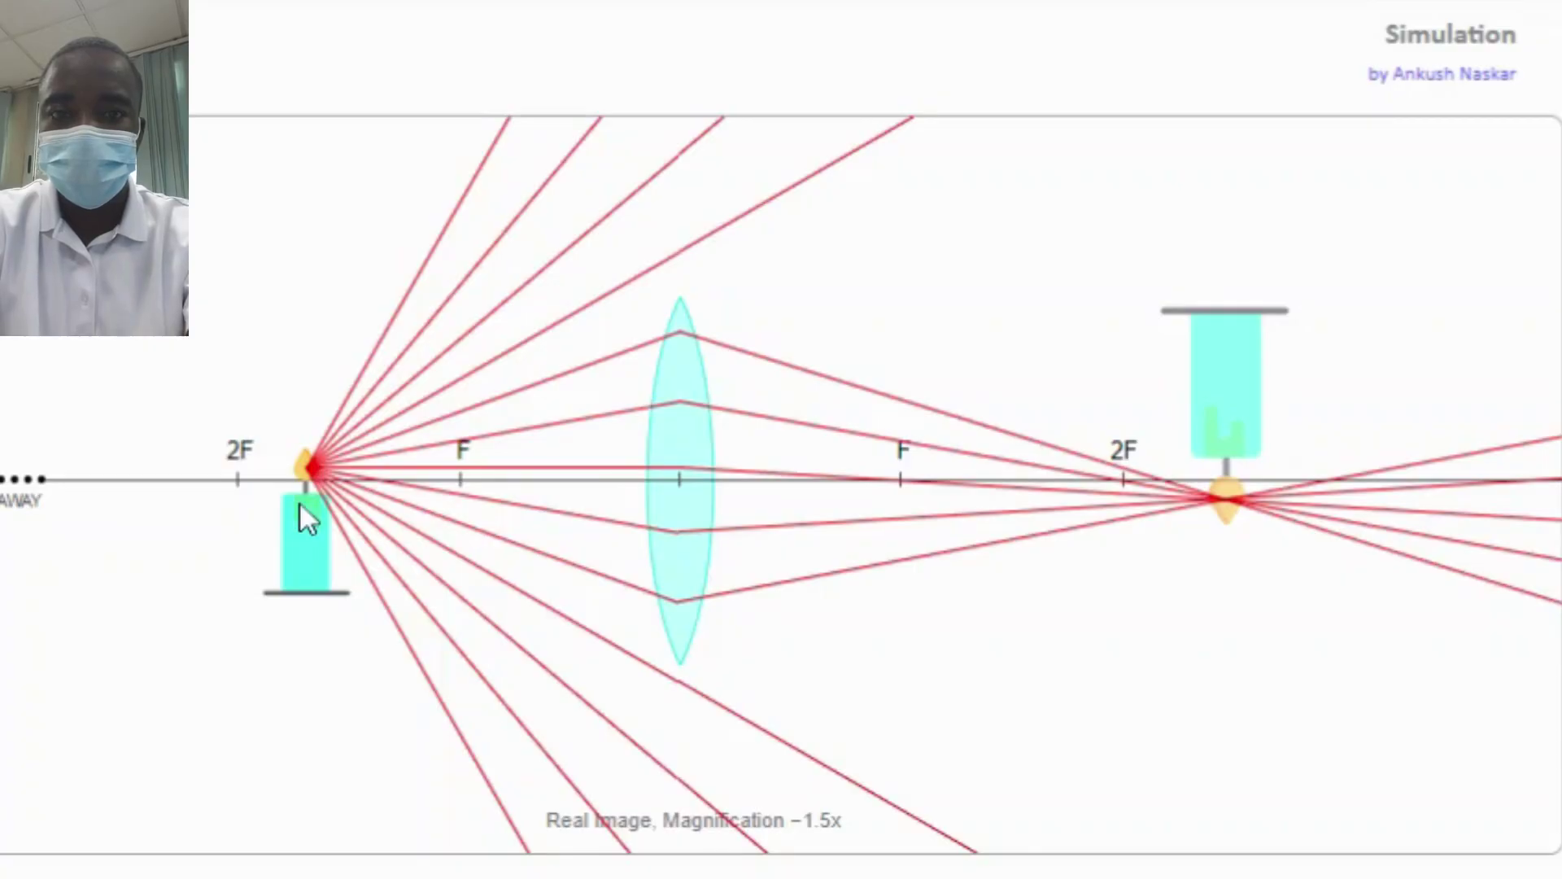
left_click_drag(311, 523, 232, 397)
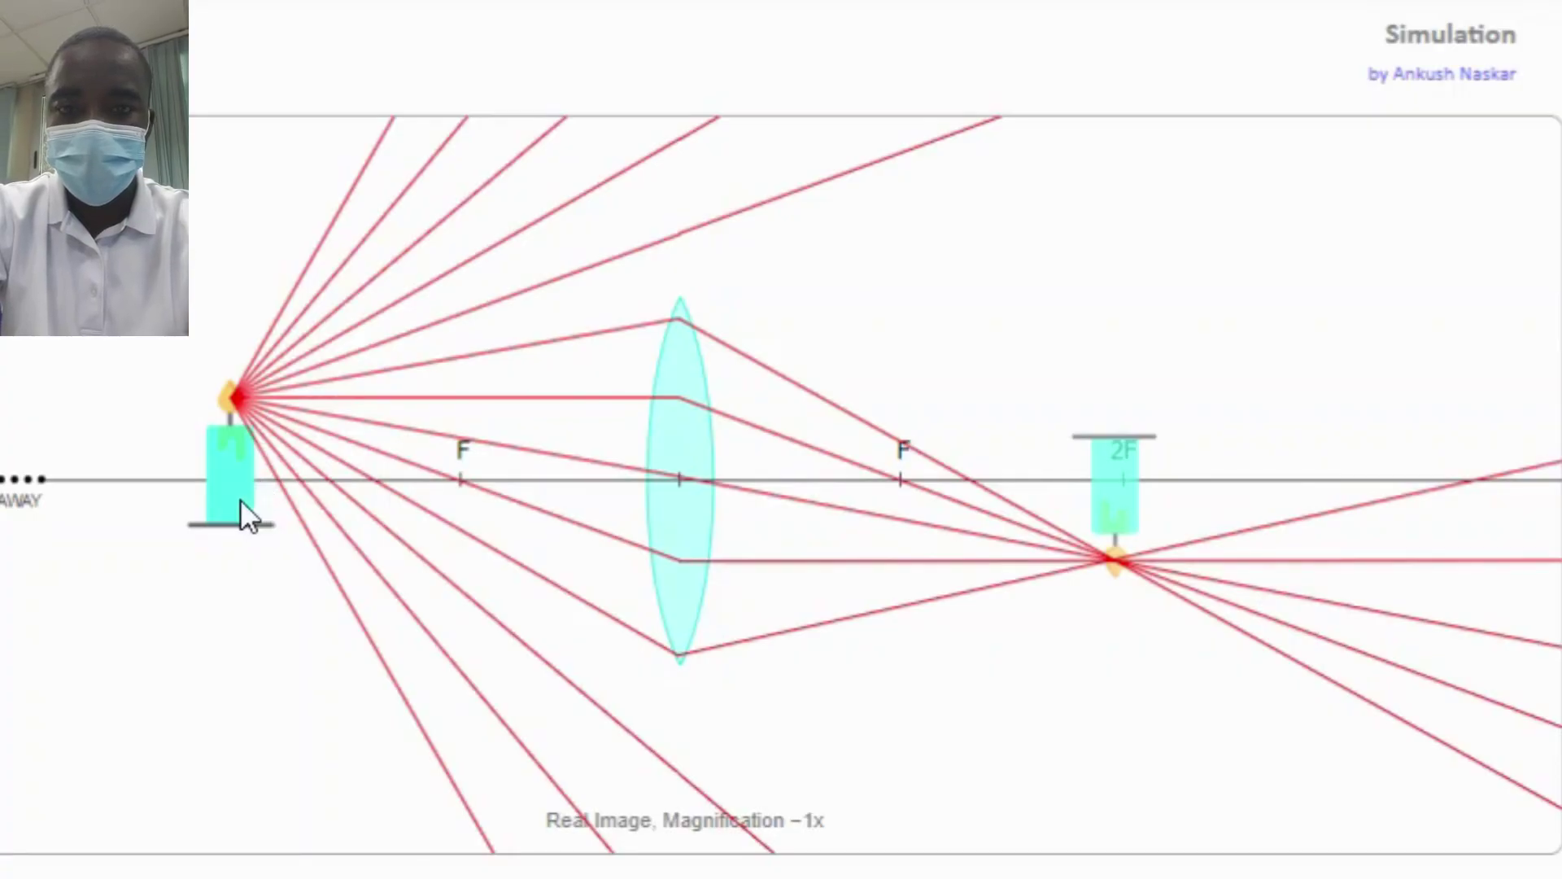
left_click_drag(212, 487, 136, 454)
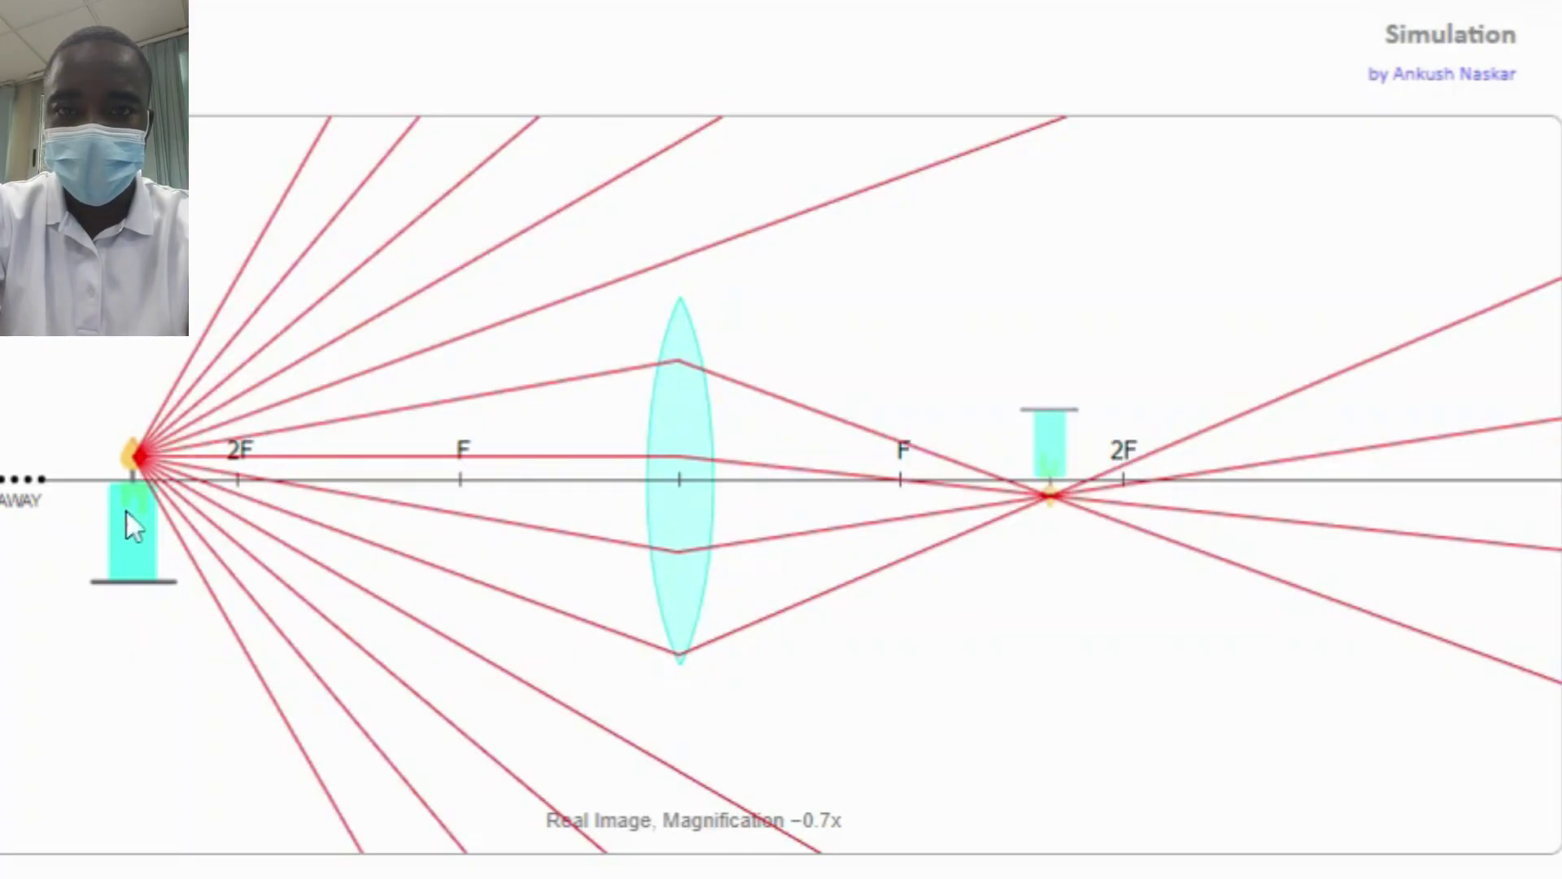
left_click_drag(126, 519, 85, 479)
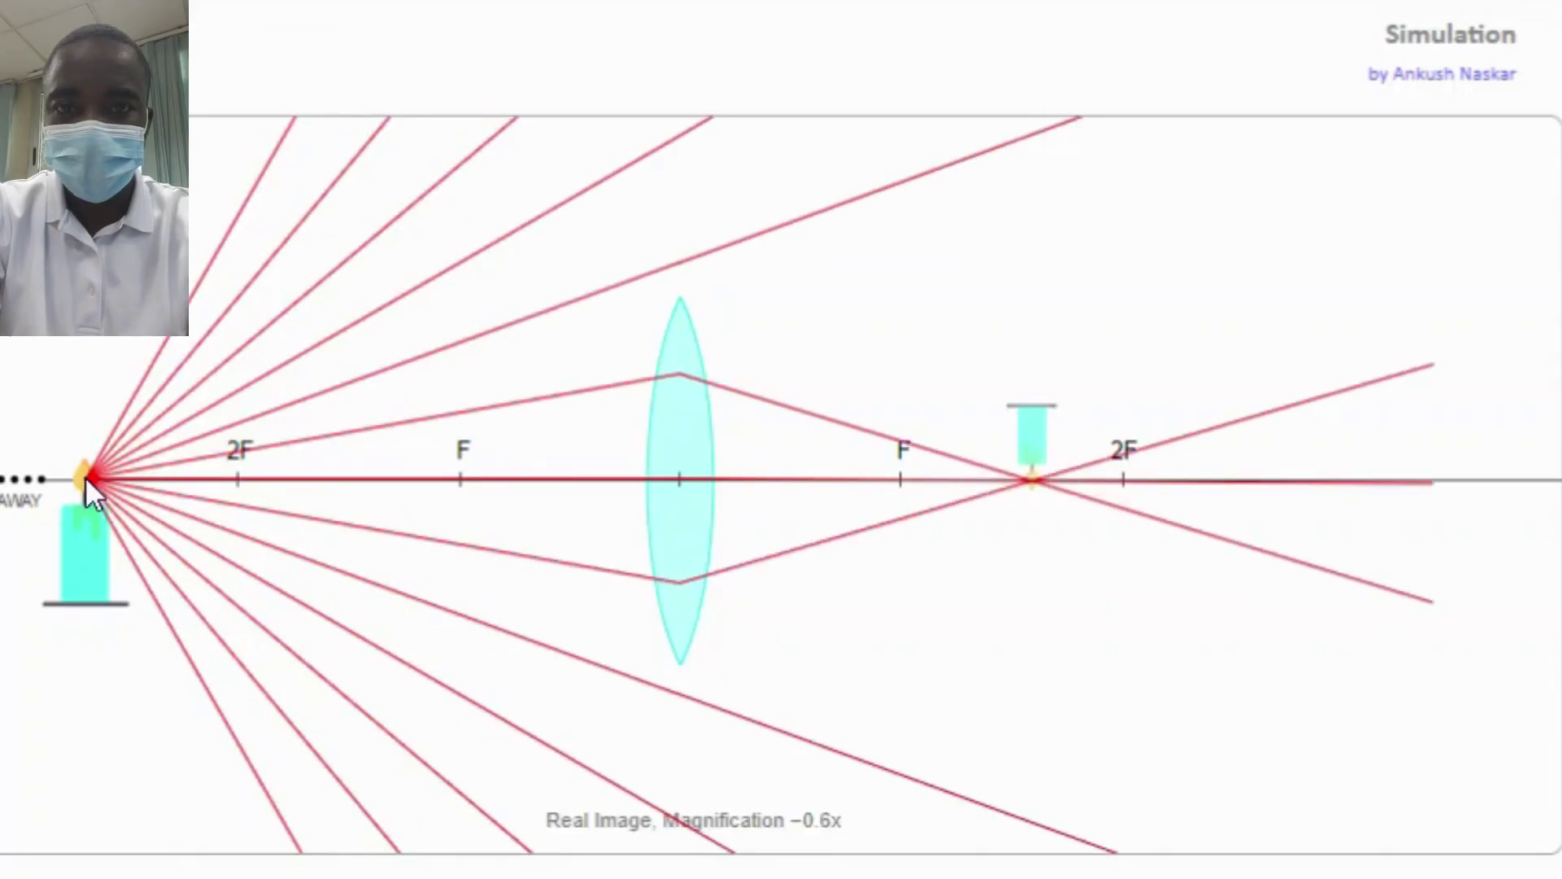